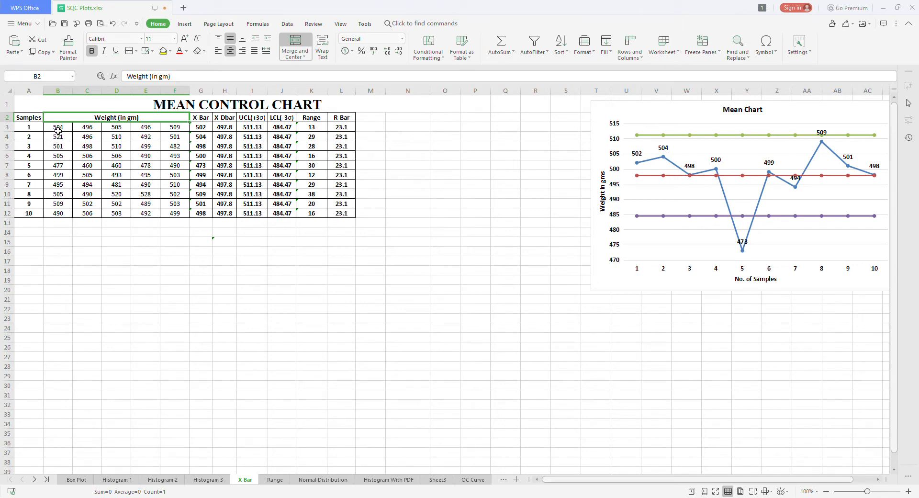
{"action": "left_click", "coordinate": [180, 133]}
{"action": "left_click", "coordinate": [53, 130]}
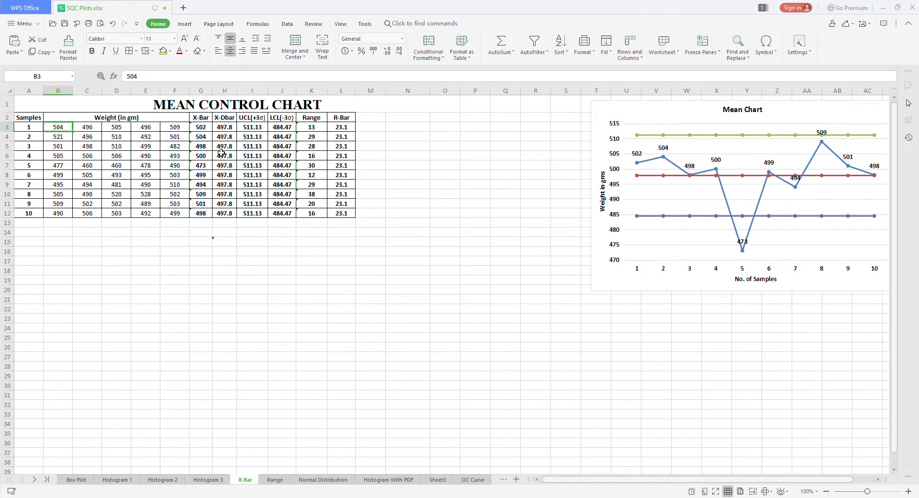
Step: Clear the calculated columns from X-Bar to R-Bar (G3:L12) and delete the existing Mean Chart
{"action": "left_click", "coordinate": [203, 128]}
{"action": "left_click_drag", "start_coordinate": [214, 136], "coordinate": [354, 214]}
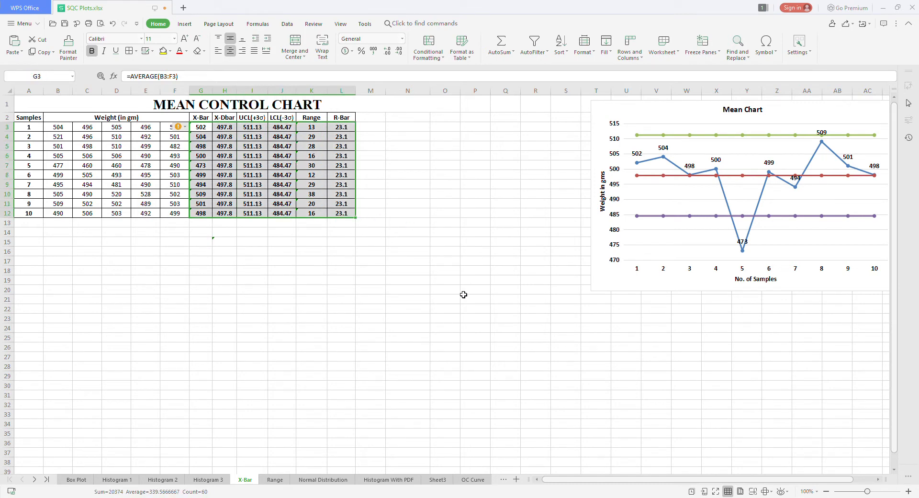
{"action": "key", "text": "Delete"}
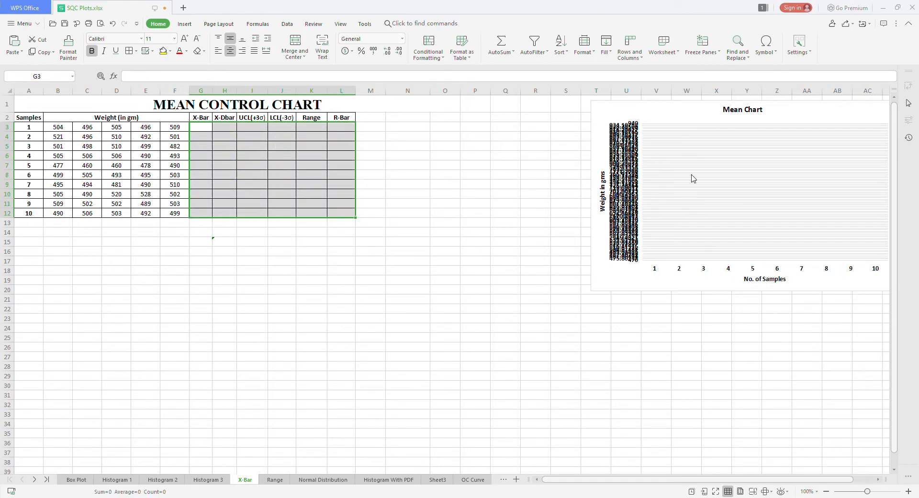
{"action": "left_click", "coordinate": [668, 119]}
{"action": "key", "text": "Delete"}
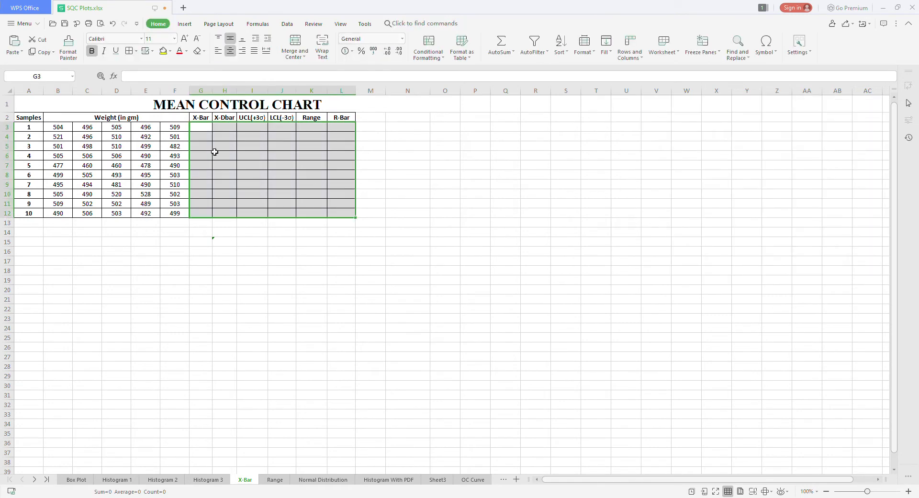
Step: Compute the X-Bar of the first sample in G3 with =AVERAGE(B3:F3) and fill it down to G12
{"action": "left_click", "coordinate": [204, 130]}
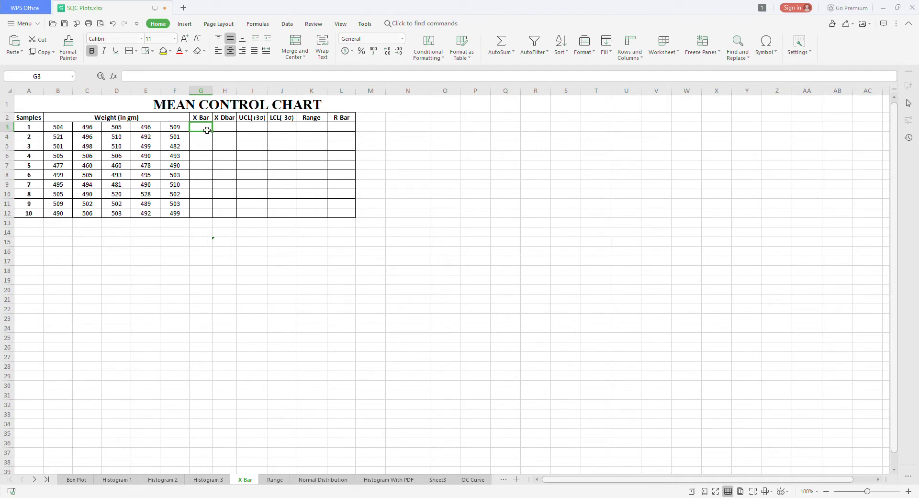
{"action": "type", "text": "="}
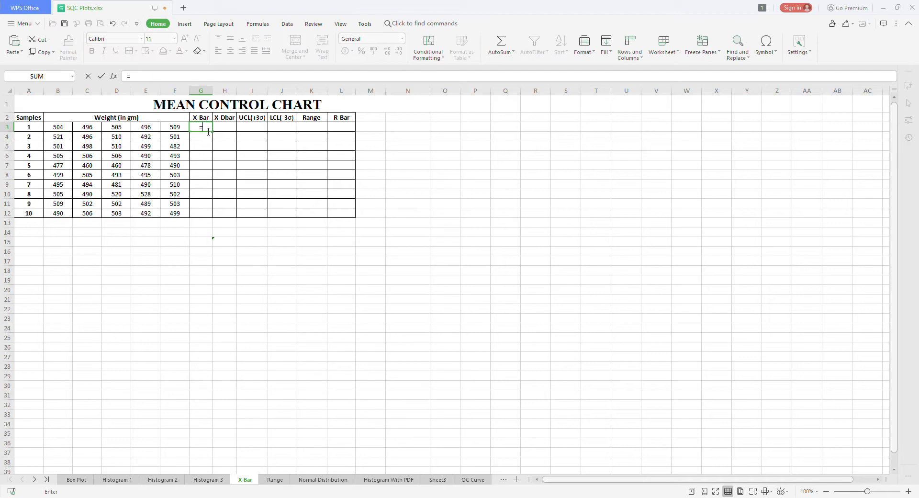
{"action": "type", "text": "average("}
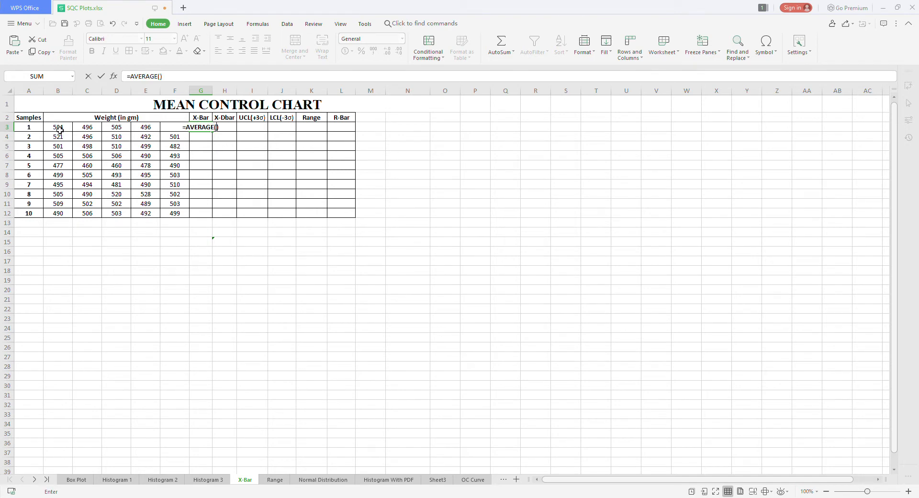
{"action": "left_click_drag", "start_coordinate": [59, 130], "coordinate": [173, 130]}
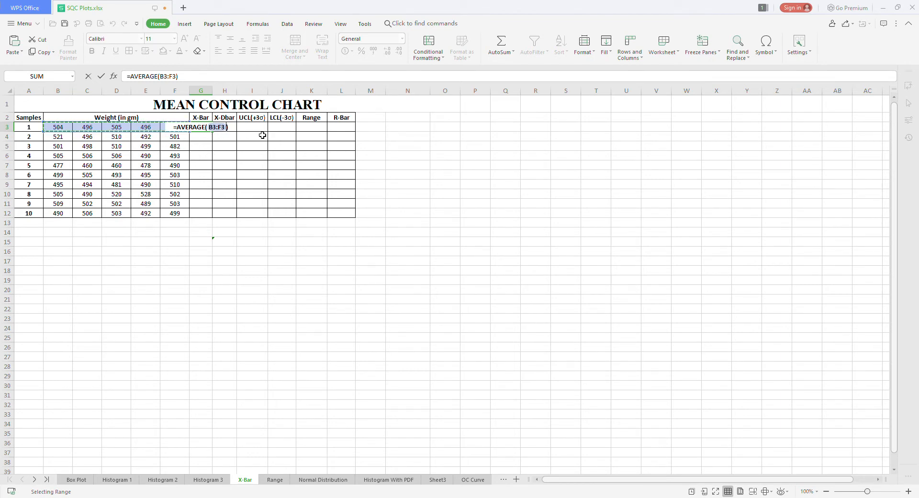
{"action": "key", "text": "Return"}
{"action": "left_click", "coordinate": [203, 129]}
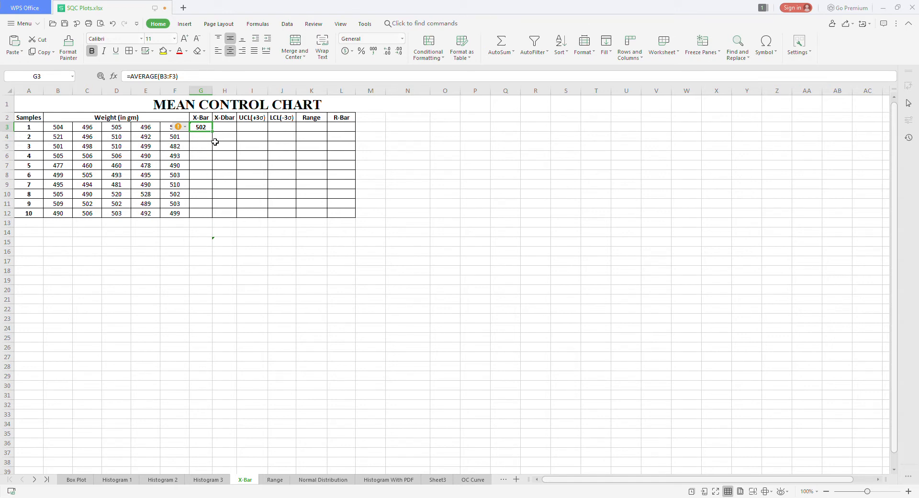
{"action": "left_click_drag", "start_coordinate": [212, 133], "coordinate": [213, 215]}
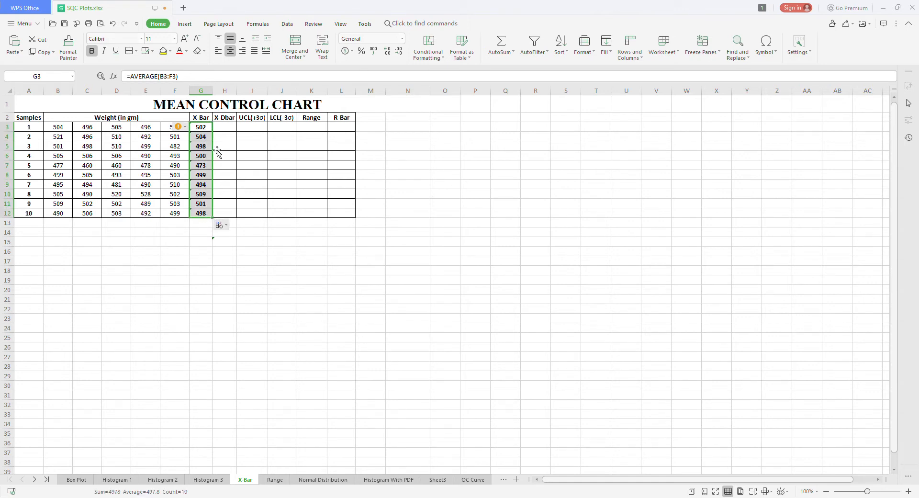
Step: Enter the grand mean in the first X-Dbar cell, H3, with =AVERAGE(G3:G12)
{"action": "left_click", "coordinate": [226, 129]}
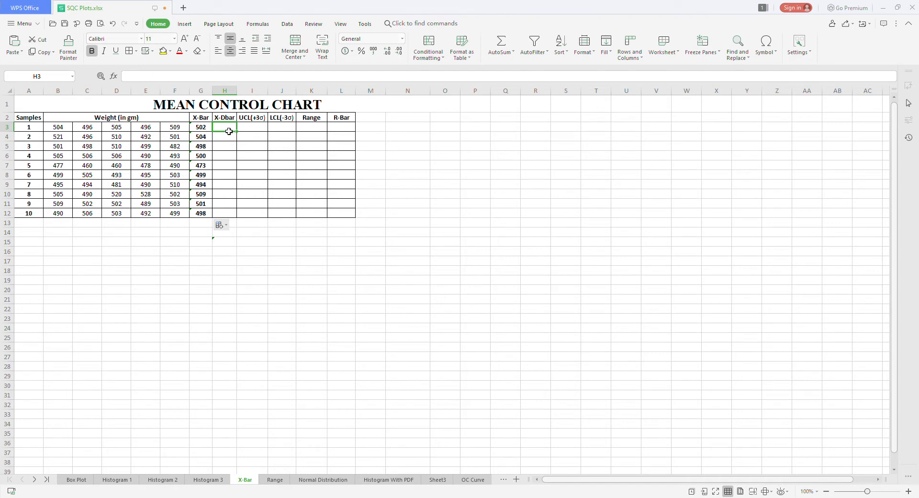
{"action": "type", "text": "="}
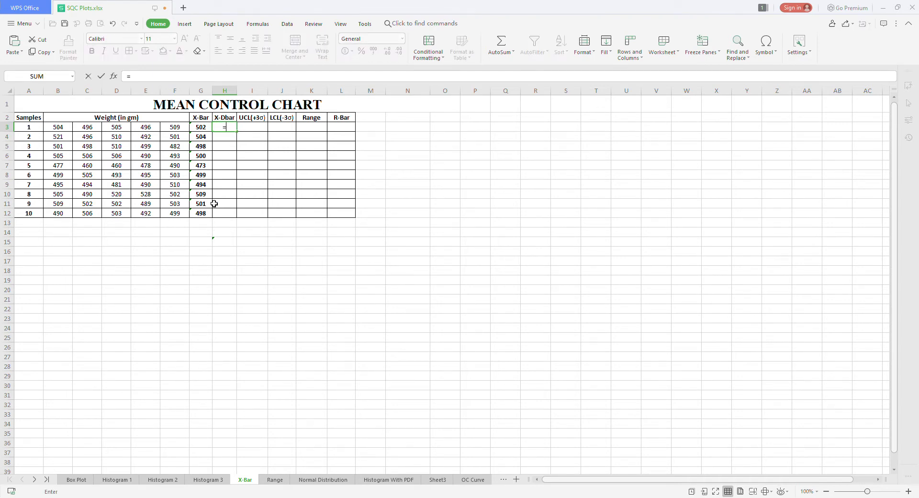
{"action": "type", "text": "average"}
{"action": "key", "text": "Tab"}
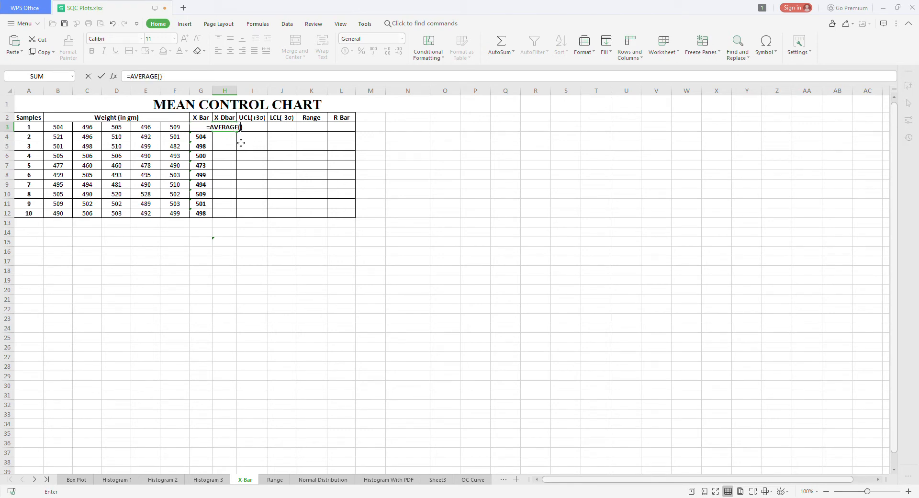
{"action": "left_click_drag", "start_coordinate": [201, 213], "coordinate": [201, 128]}
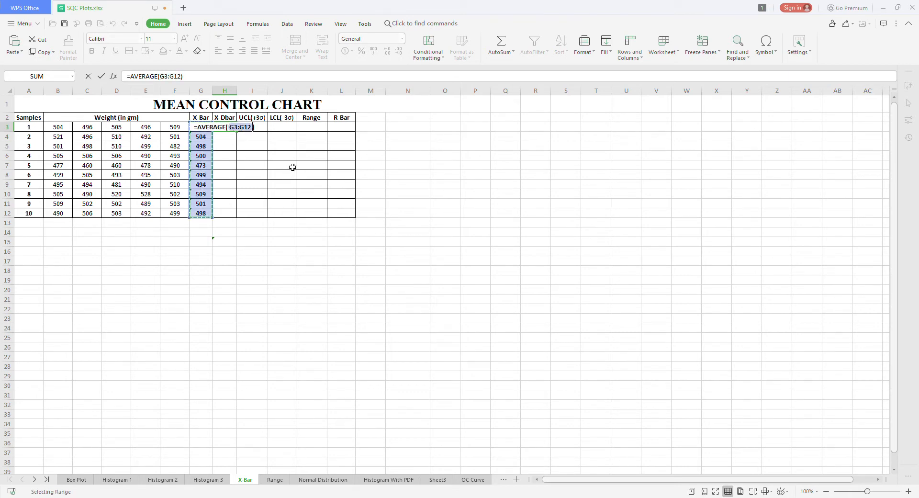
{"action": "key", "text": "Return"}
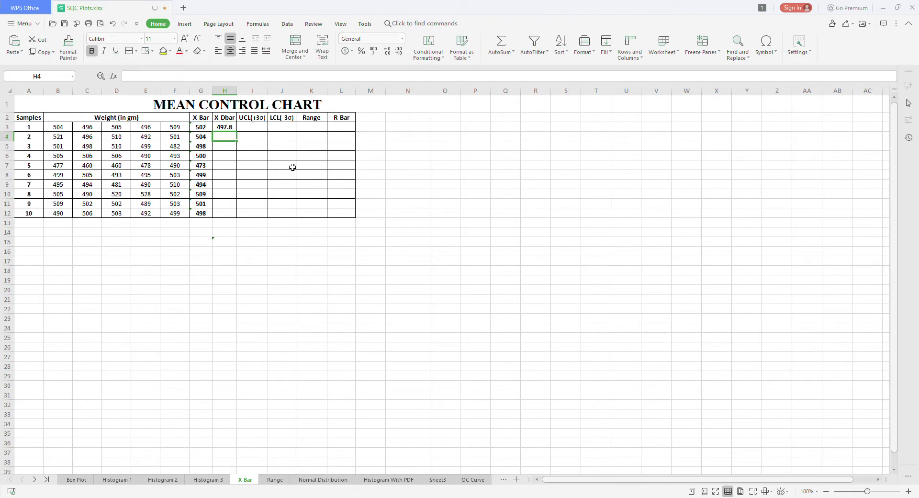
{"action": "left_click", "coordinate": [223, 128]}
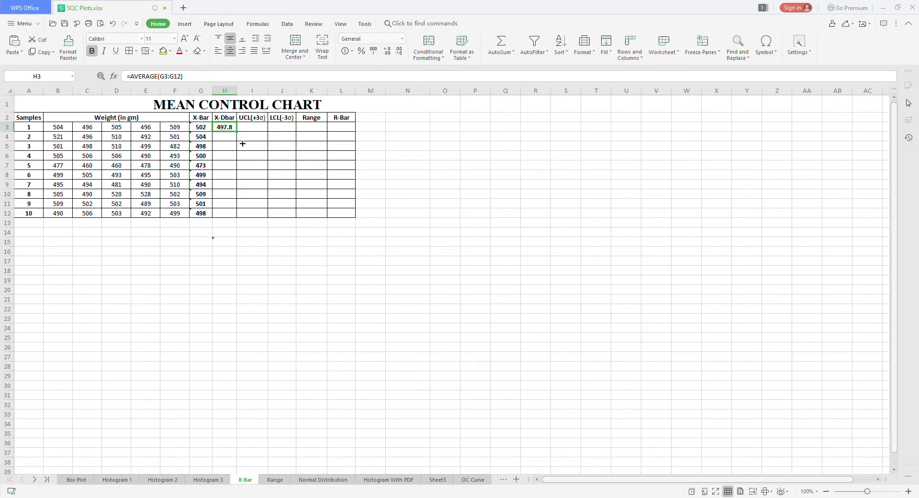
{"action": "left_click_drag", "start_coordinate": [236, 132], "coordinate": [242, 158]}
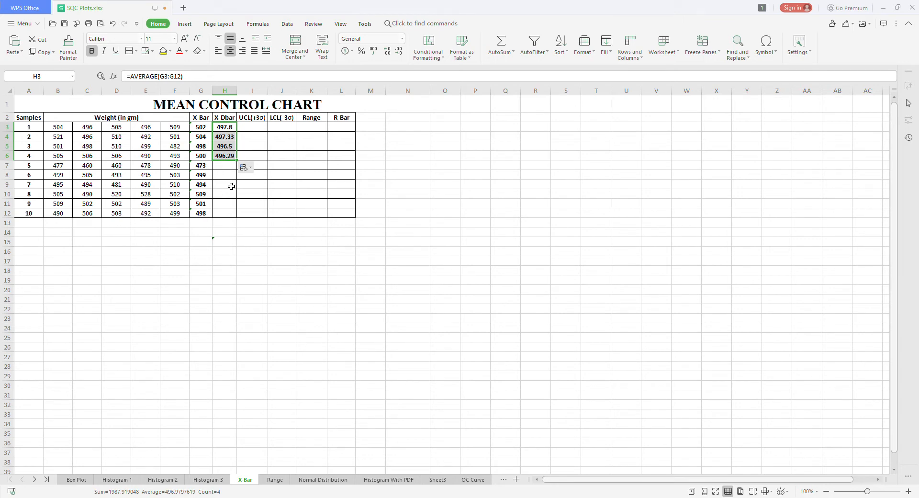
{"action": "key", "text": "ctrl+z"}
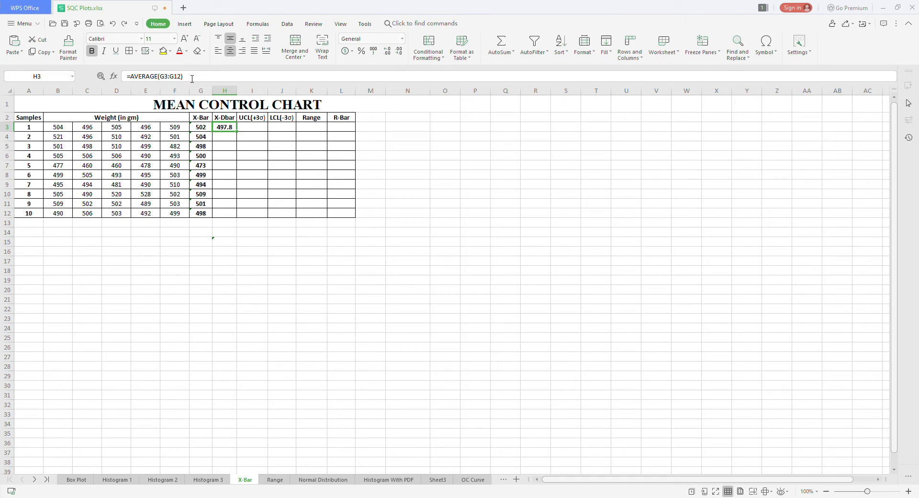
Step: Make the X-Dbar formula's range absolute as =AVERAGE($G$3:$G$12) and fill it down from H3 to H12
{"action": "double_click", "coordinate": [165, 77]}
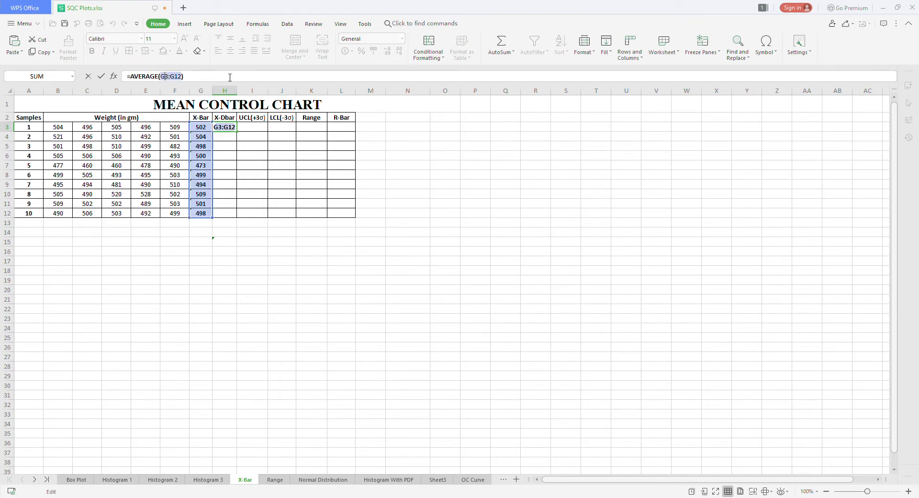
{"action": "key", "text": "F4"}
{"action": "left_click", "coordinate": [212, 79]}
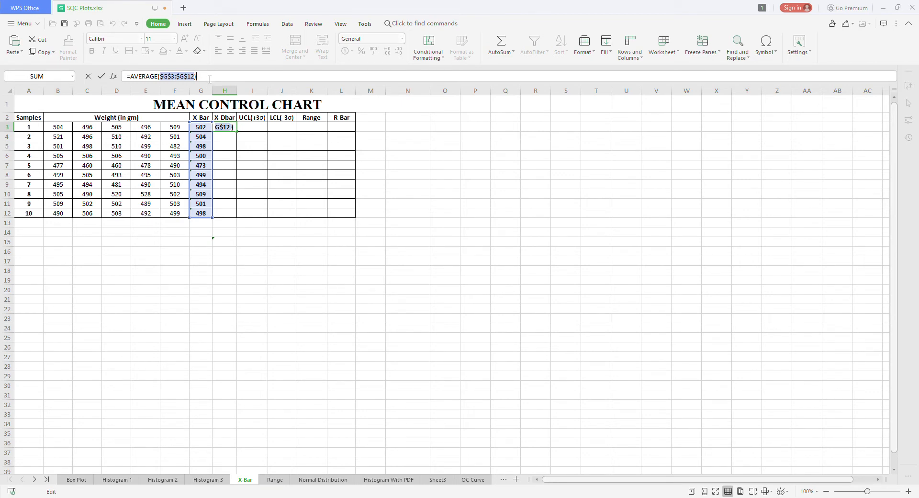
{"action": "key", "text": "Return"}
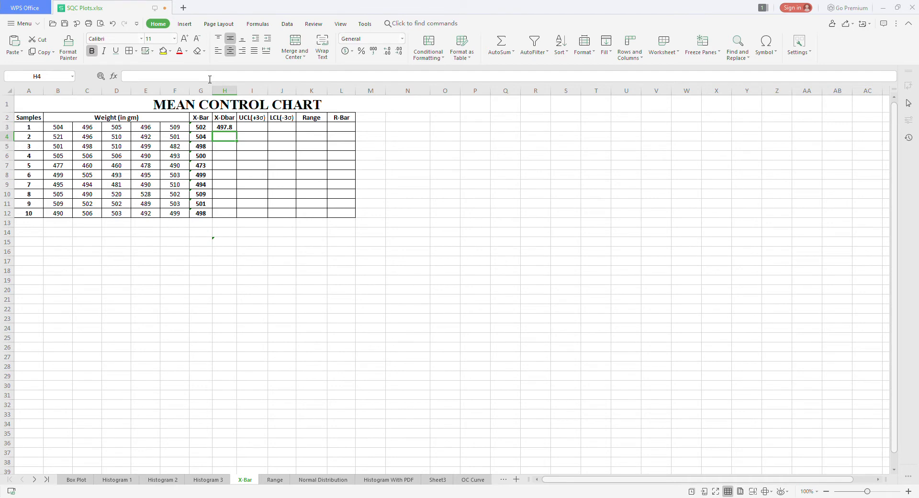
{"action": "left_click", "coordinate": [231, 130]}
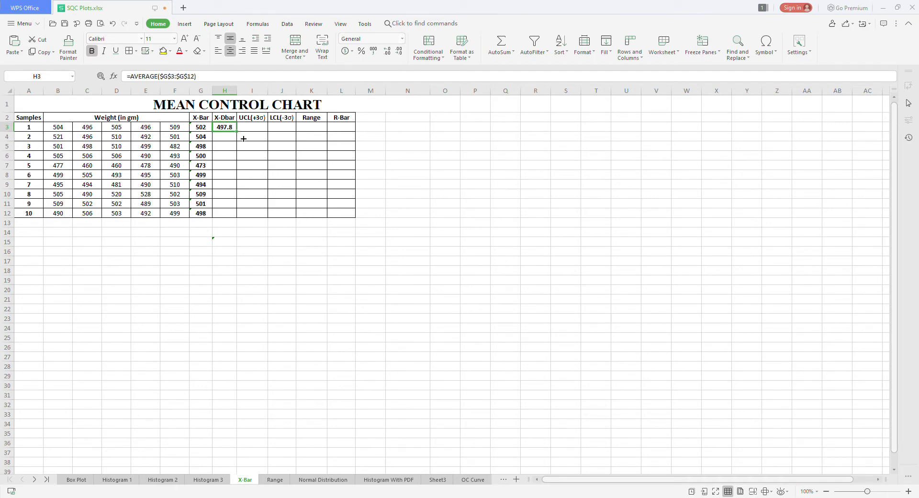
{"action": "left_click_drag", "start_coordinate": [237, 132], "coordinate": [242, 216]}
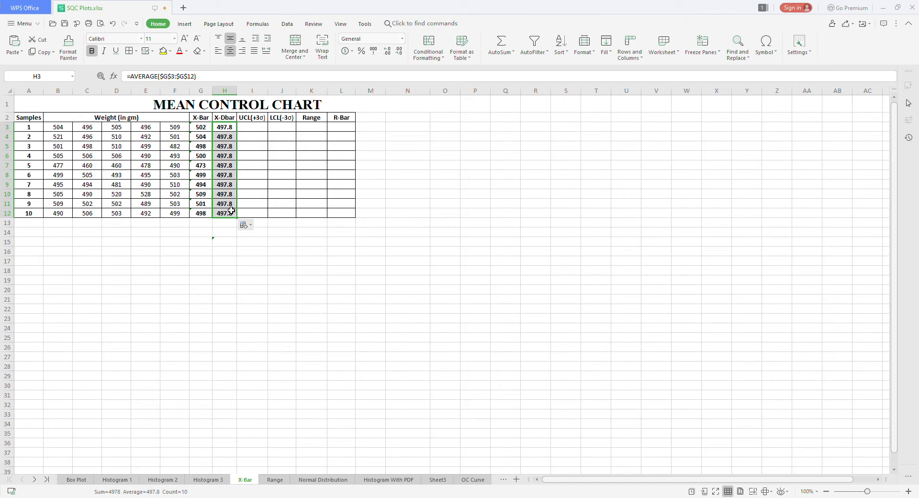
{"action": "left_click", "coordinate": [224, 131]}
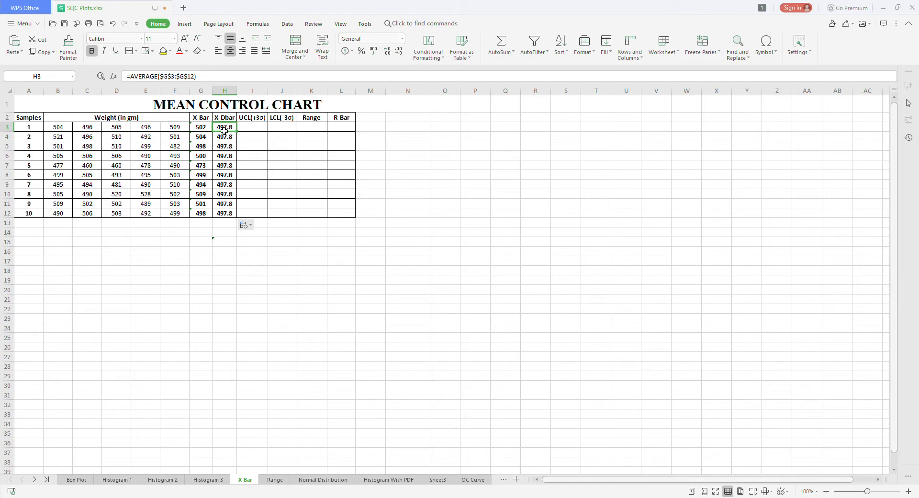
{"action": "left_click", "coordinate": [248, 129]}
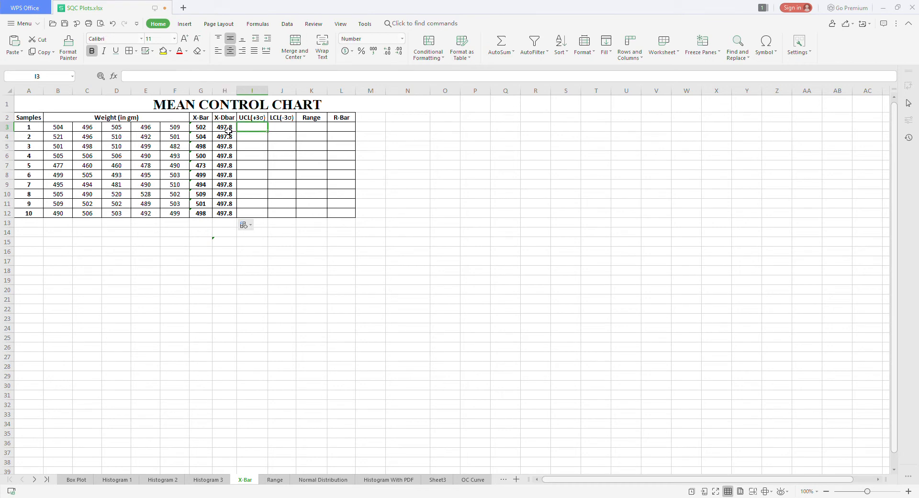
{"action": "left_click", "coordinate": [228, 130]}
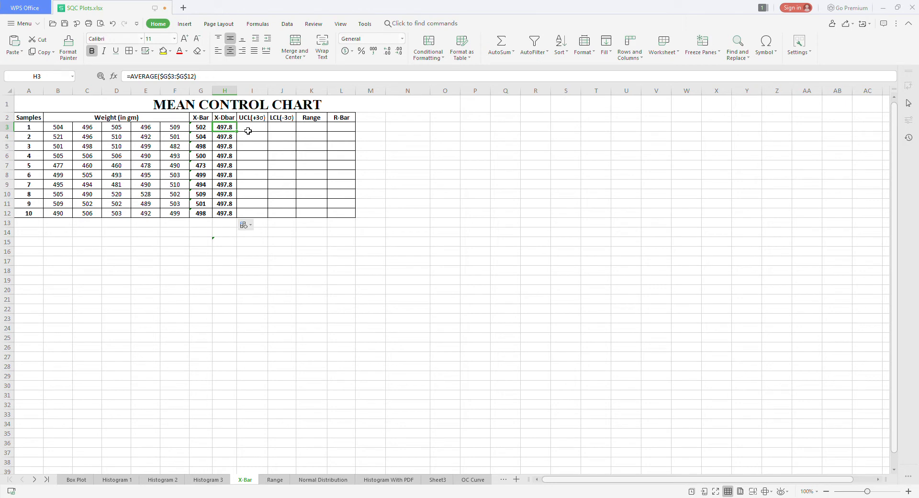
Step: Compute the first sample's Range in K3 with =MAX(B3:F3)-MIN(B3:F3)
{"action": "left_click", "coordinate": [317, 128]}
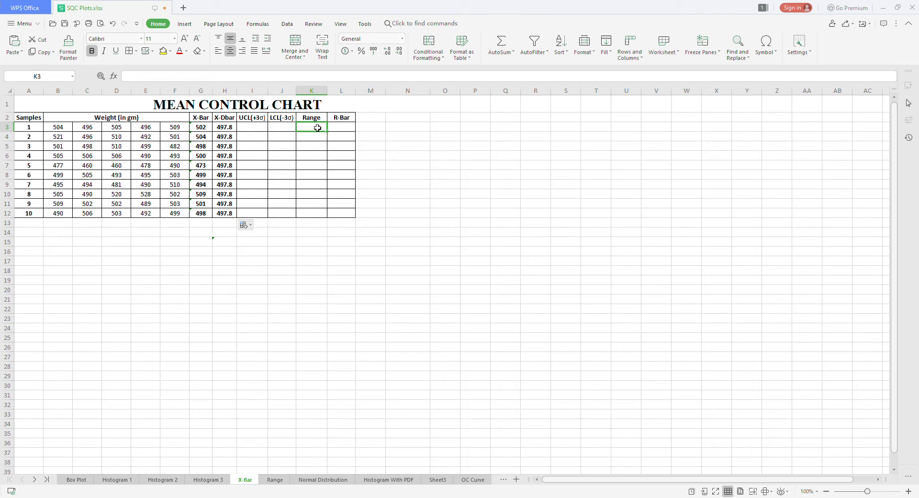
{"action": "type", "text": "=max"}
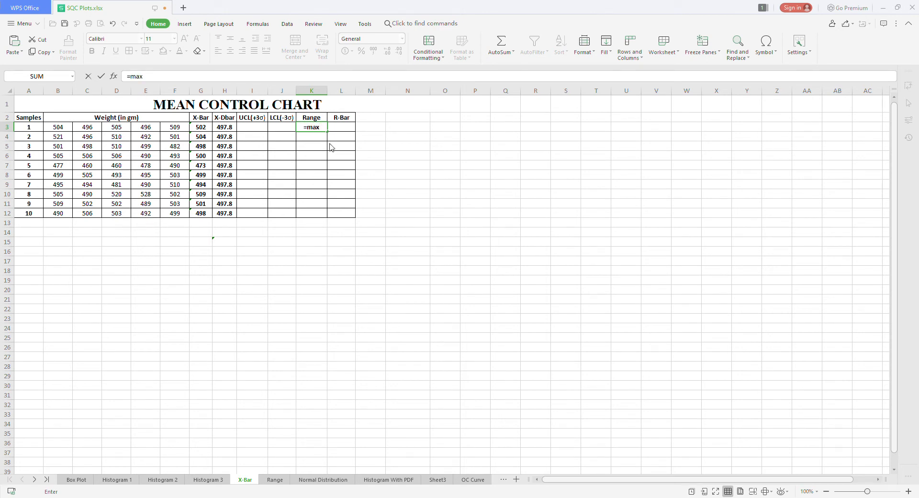
{"action": "type", "text": "("}
{"action": "left_click_drag", "start_coordinate": [61, 132], "coordinate": [173, 131]}
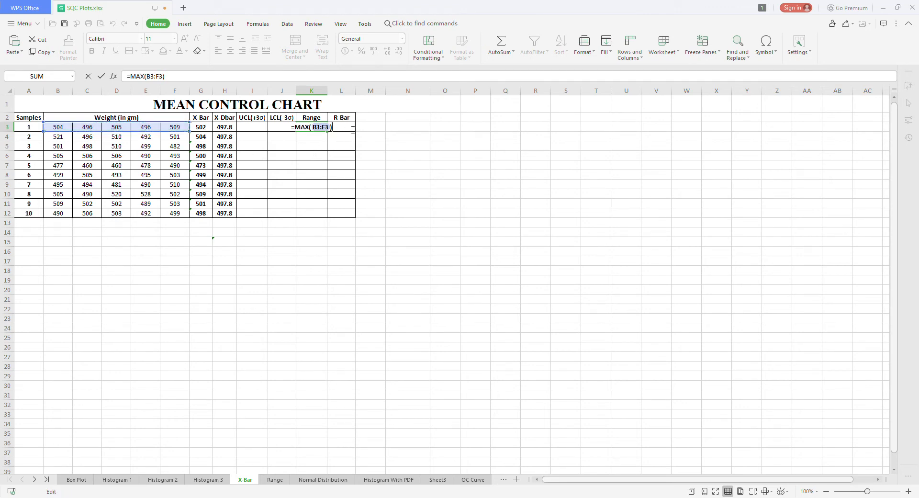
{"action": "type", "text": "-min"}
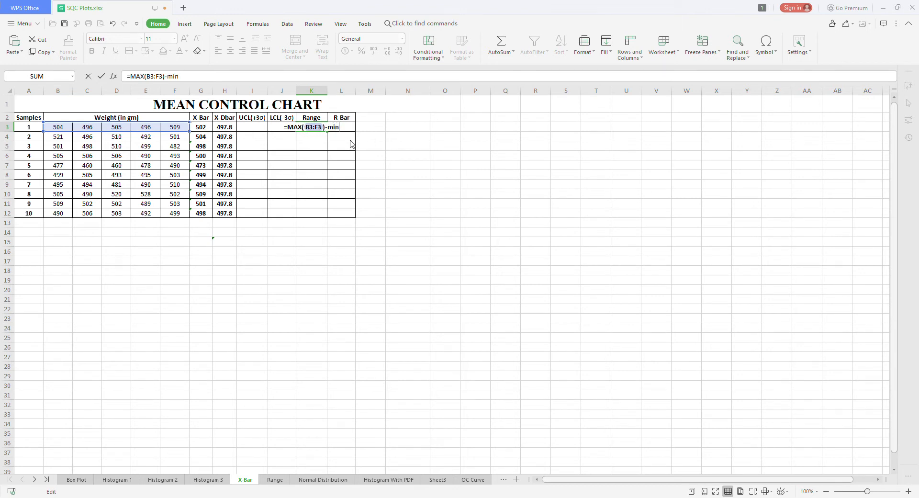
{"action": "type", "text": "("}
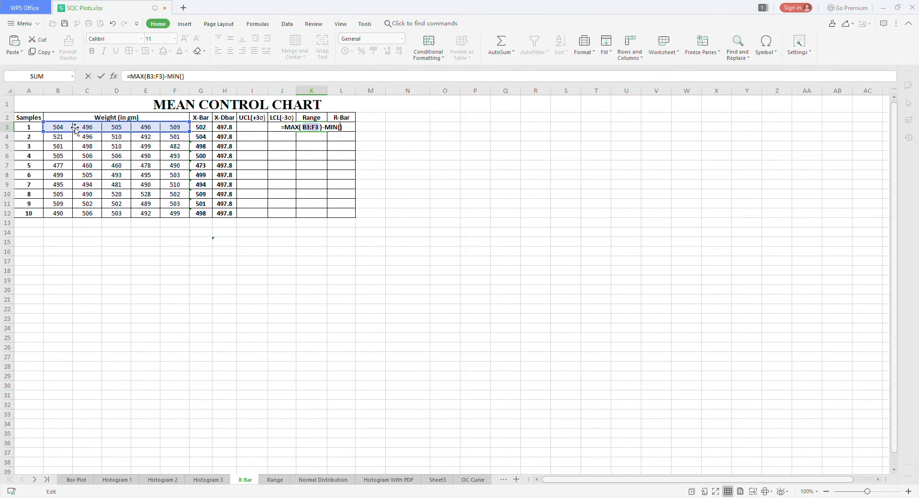
{"action": "left_click_drag", "start_coordinate": [66, 132], "coordinate": [164, 127]}
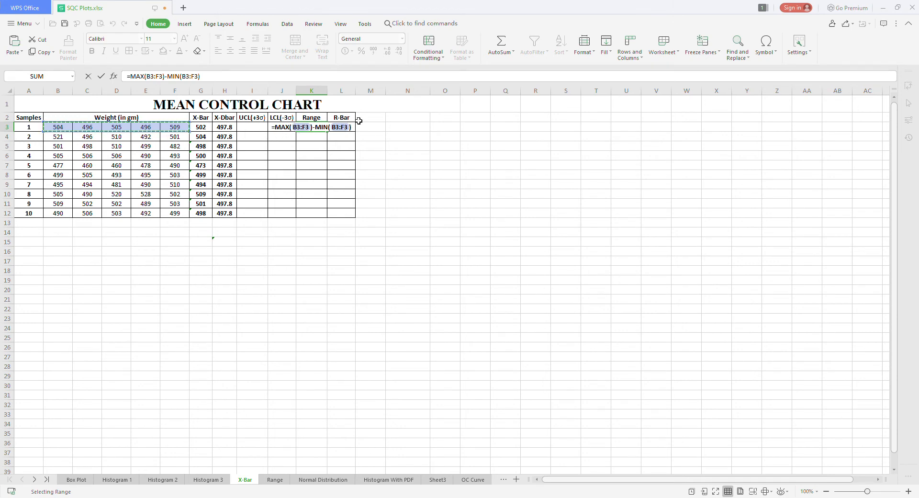
{"action": "key", "text": "Return"}
{"action": "left_click", "coordinate": [310, 129]}
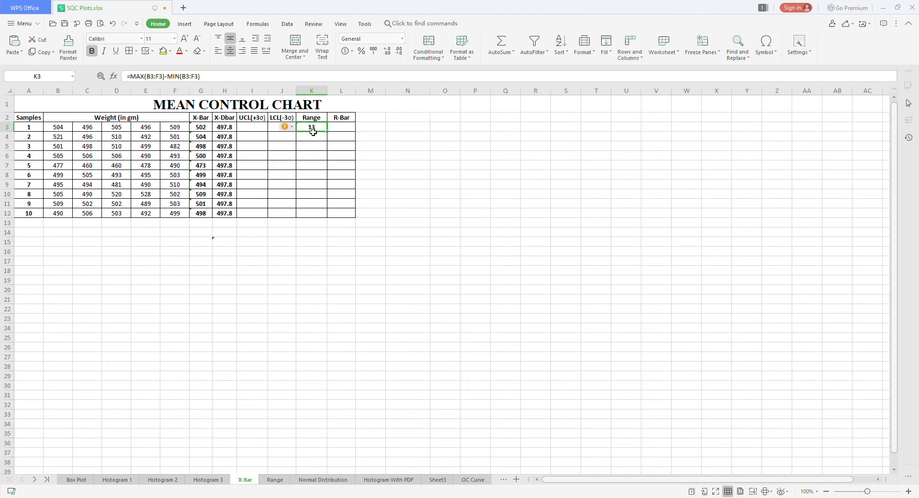
{"action": "left_click", "coordinate": [182, 130]}
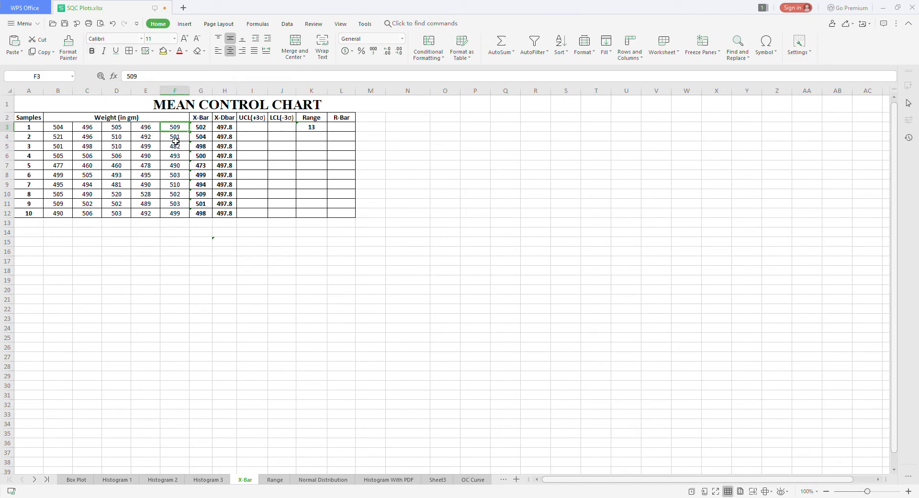
{"action": "left_click", "coordinate": [91, 129]}
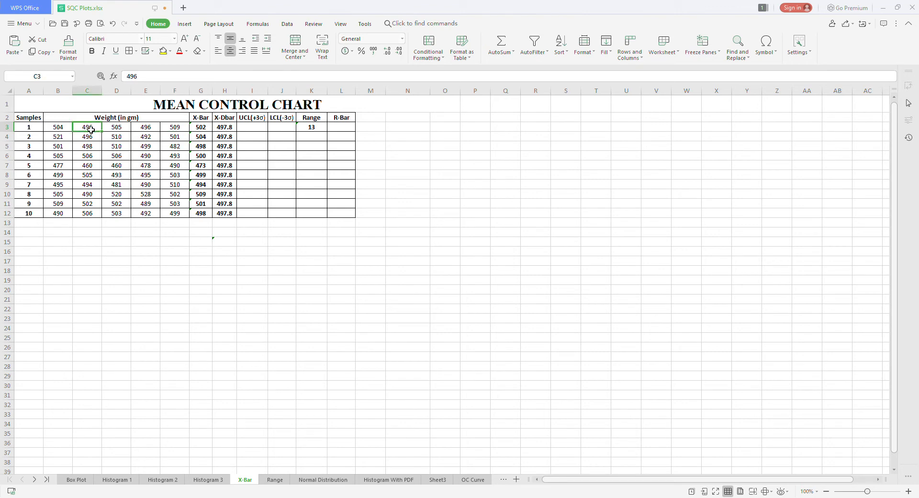
Step: Fill the Range formula from K3 down to K12 and enter the first R-Bar in L3 with =AVERAGE(K3:K12)
{"action": "left_click", "coordinate": [321, 128]}
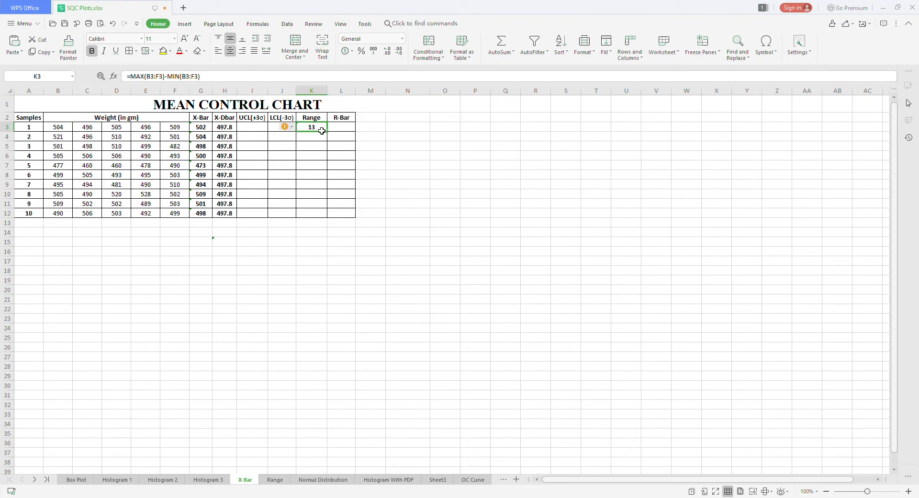
{"action": "left_click_drag", "start_coordinate": [333, 139], "coordinate": [331, 217]}
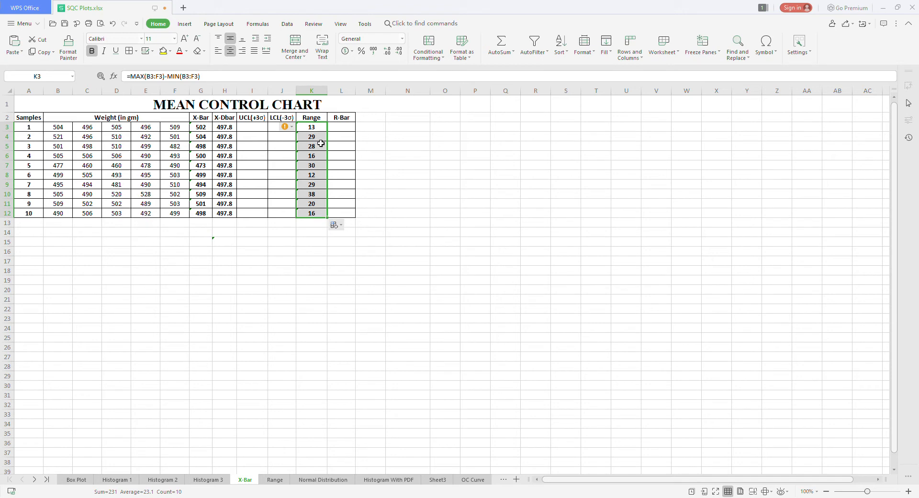
{"action": "left_click", "coordinate": [348, 131]}
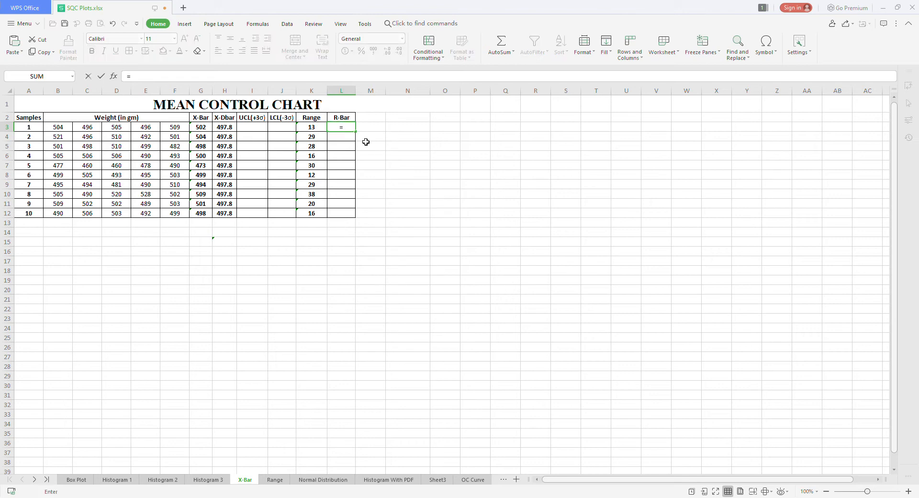
{"action": "type", "text": "=average("}
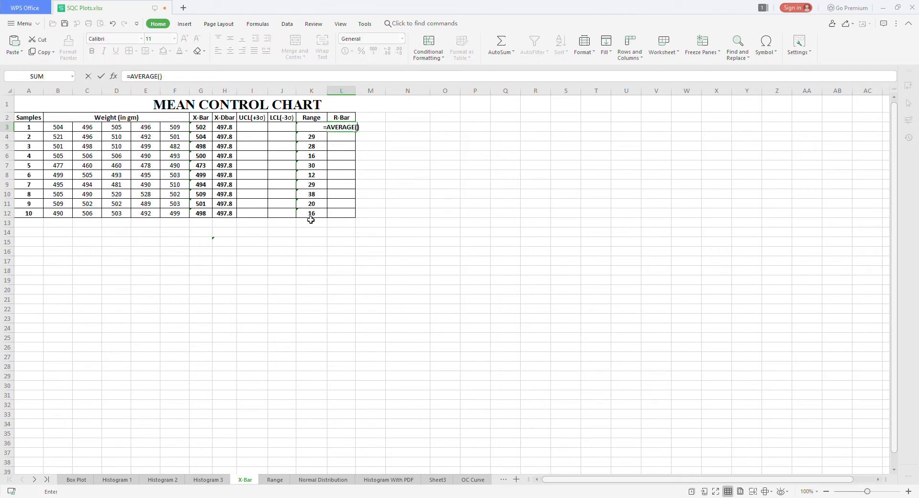
{"action": "left_click_drag", "start_coordinate": [311, 215], "coordinate": [310, 130]}
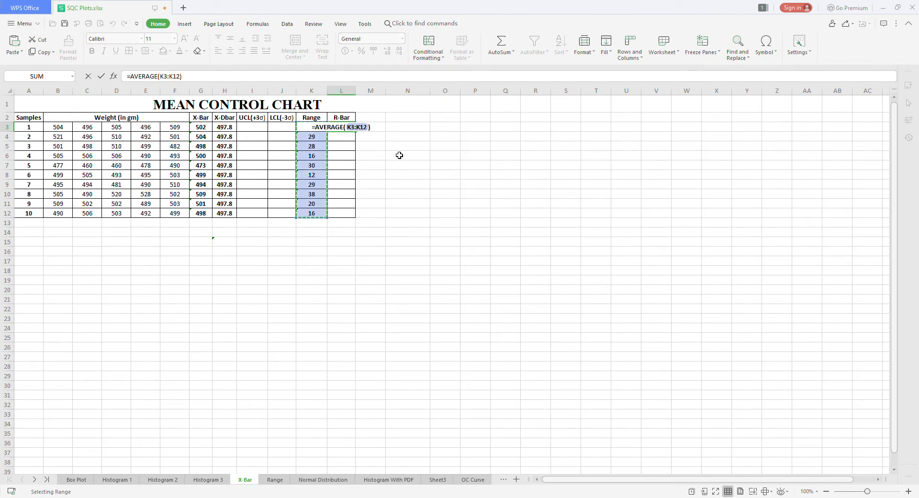
{"action": "key", "text": "Return"}
{"action": "left_click", "coordinate": [347, 128]}
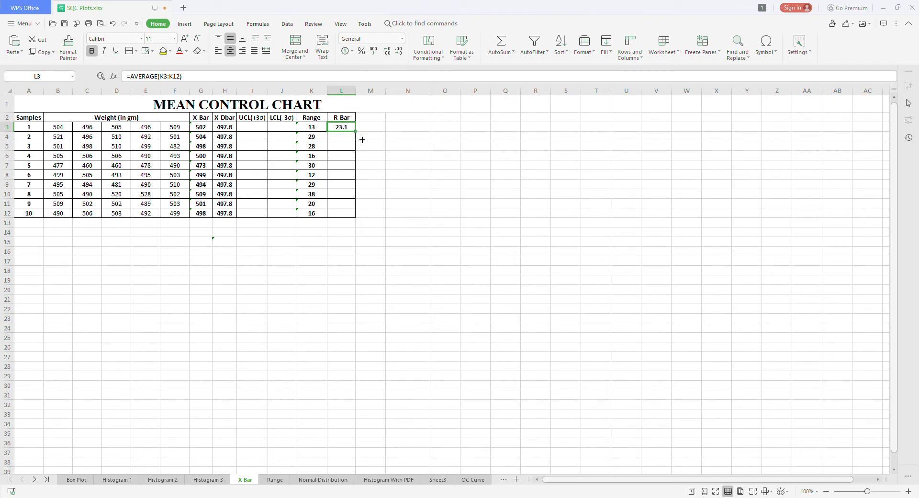
{"action": "left_click_drag", "start_coordinate": [363, 139], "coordinate": [361, 161]}
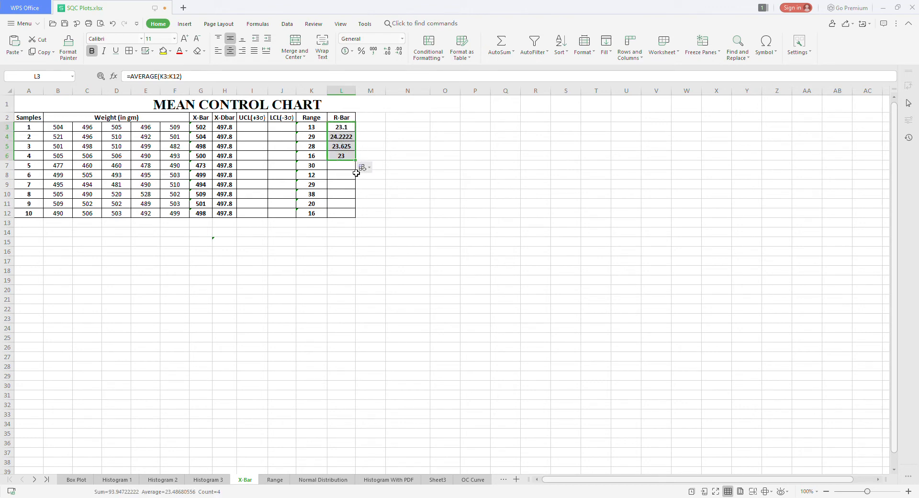
{"action": "key", "text": "ctrl+z"}
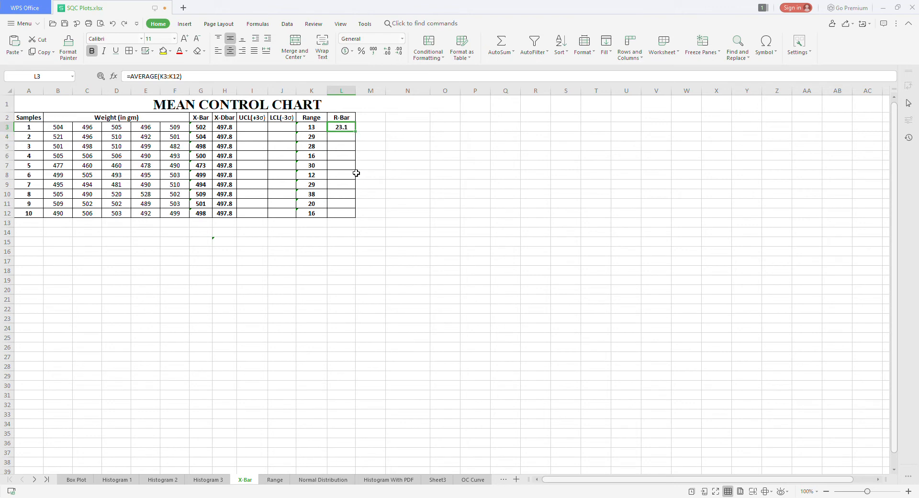
Step: Make the R-Bar formula's range absolute as =AVERAGE($K$3:$K$12) and fill it down from L3 to L12
{"action": "double_click", "coordinate": [167, 78]}
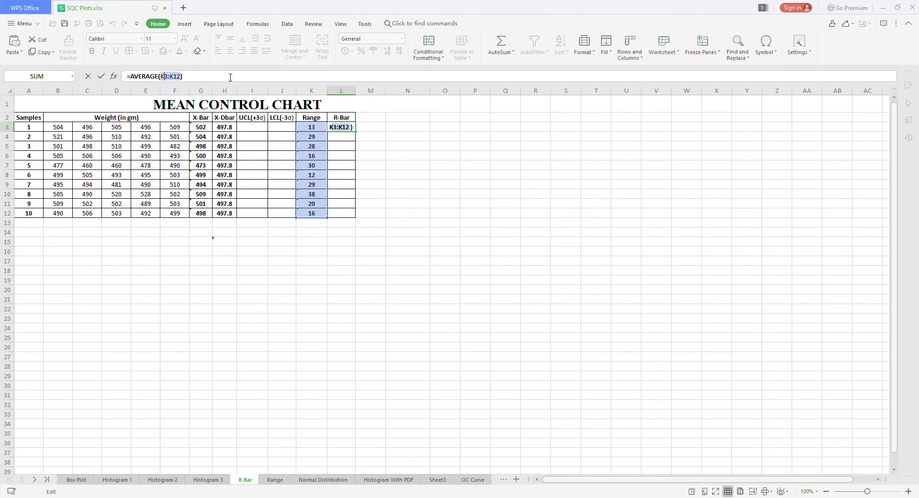
{"action": "key", "text": "F4"}
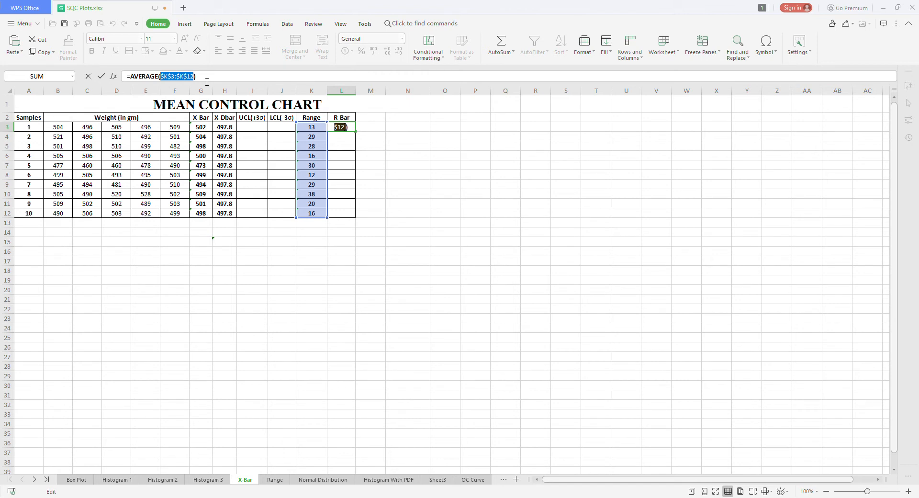
{"action": "key", "text": "Return"}
{"action": "left_click", "coordinate": [350, 131]}
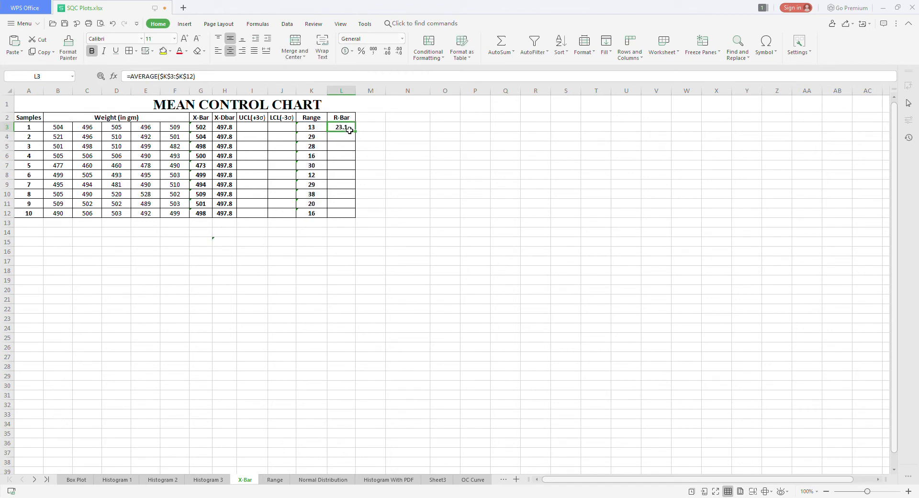
{"action": "left_click_drag", "start_coordinate": [362, 140], "coordinate": [362, 222]}
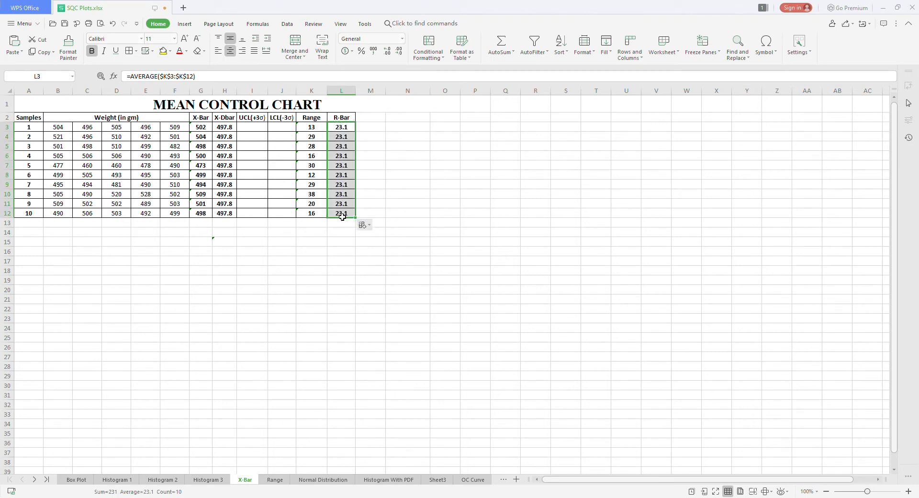
{"action": "left_click", "coordinate": [342, 128]}
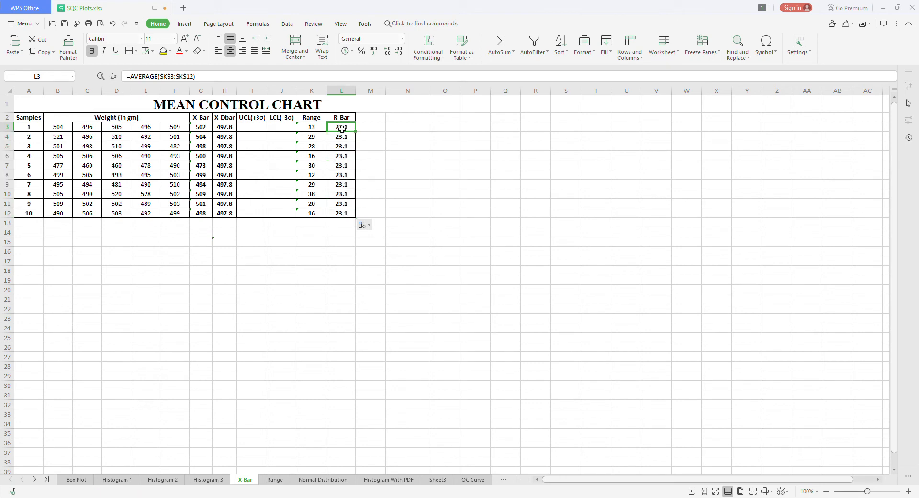
{"action": "left_click", "coordinate": [224, 129]}
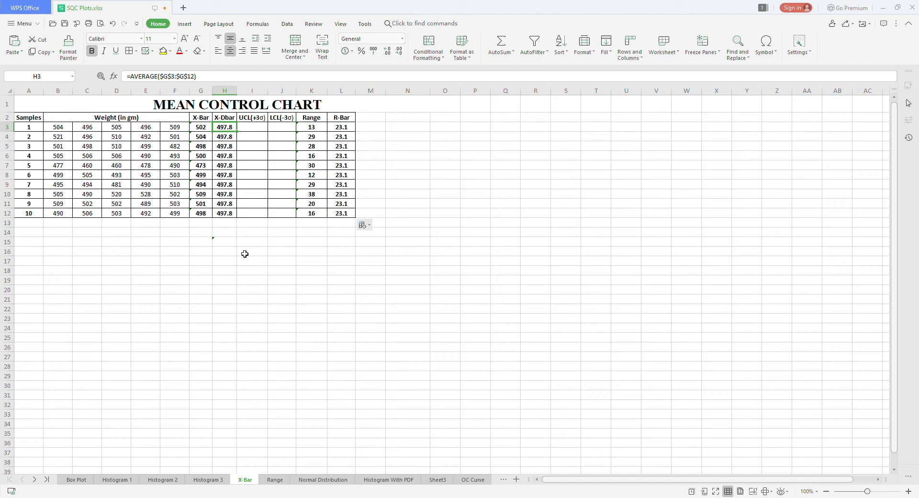
{"action": "left_click", "coordinate": [258, 130]}
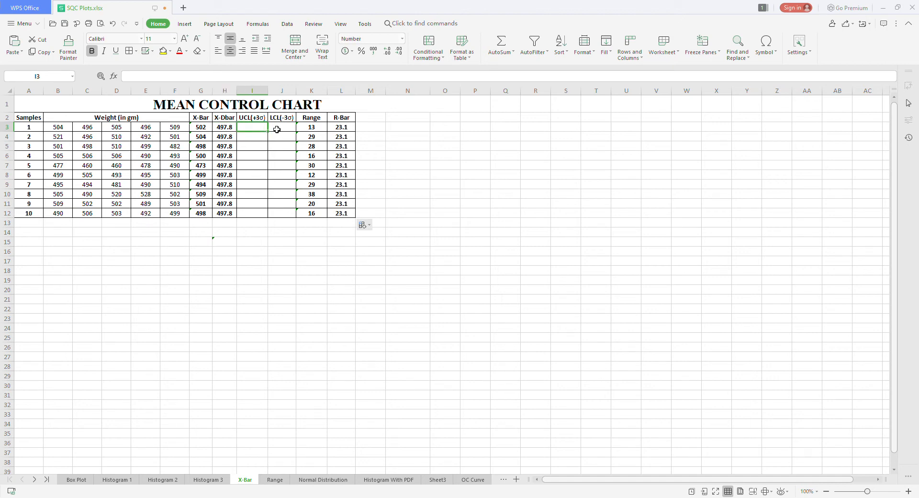
{"action": "left_click", "coordinate": [279, 129]}
Step: Compute the upper control limit in I3 with =H3+0.577*L3 and fill it down to I12
{"action": "left_click", "coordinate": [258, 131]}
{"action": "type", "text": "="}
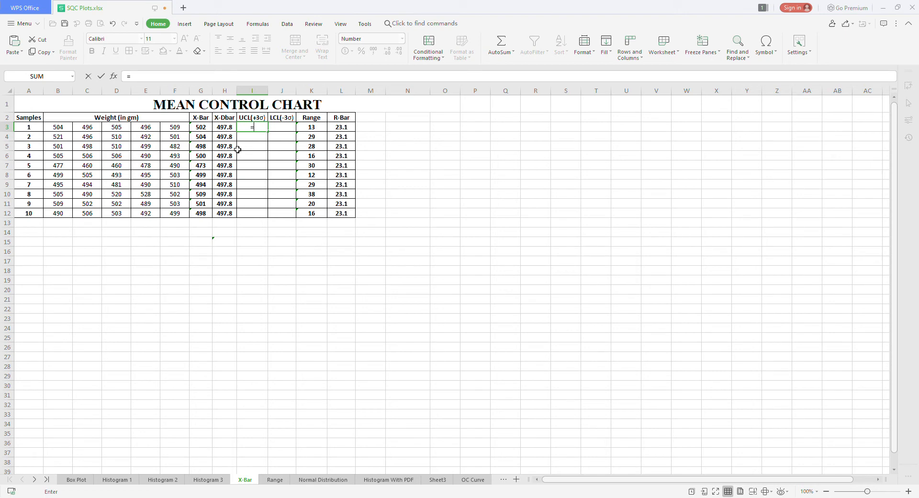
{"action": "left_click", "coordinate": [223, 127]}
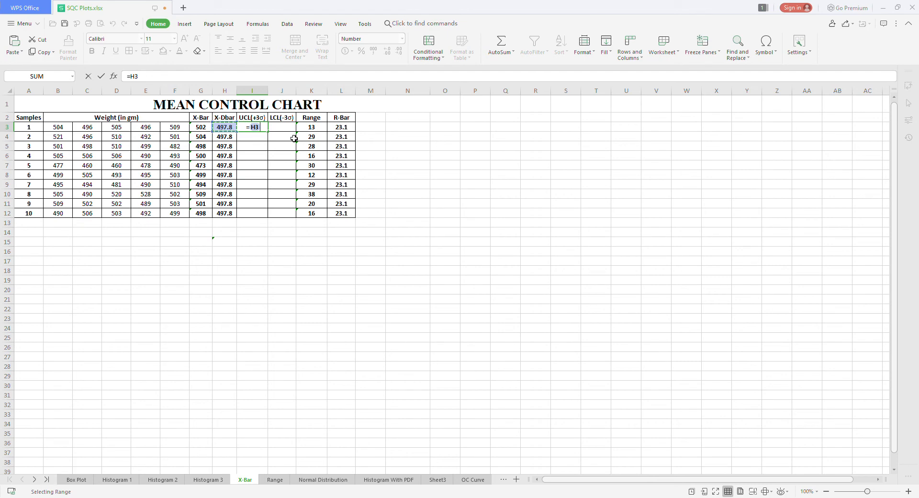
{"action": "type", "text": "+0"}
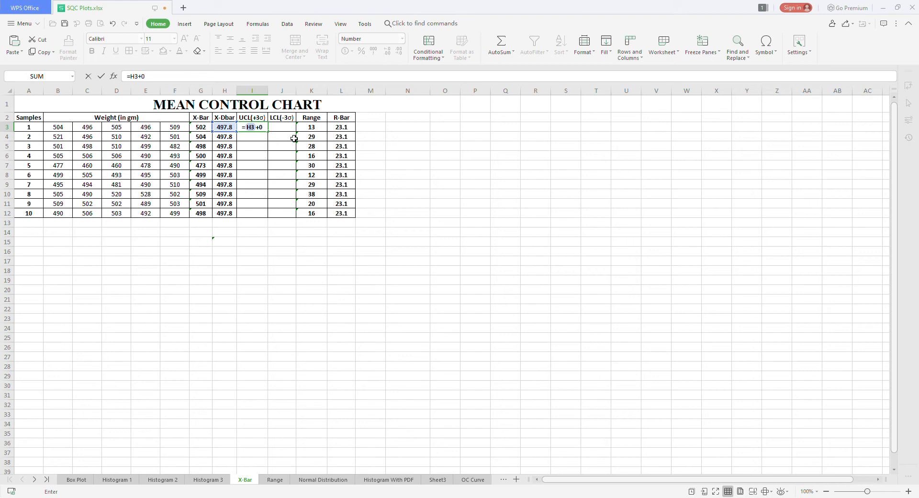
{"action": "type", "text": ".577"}
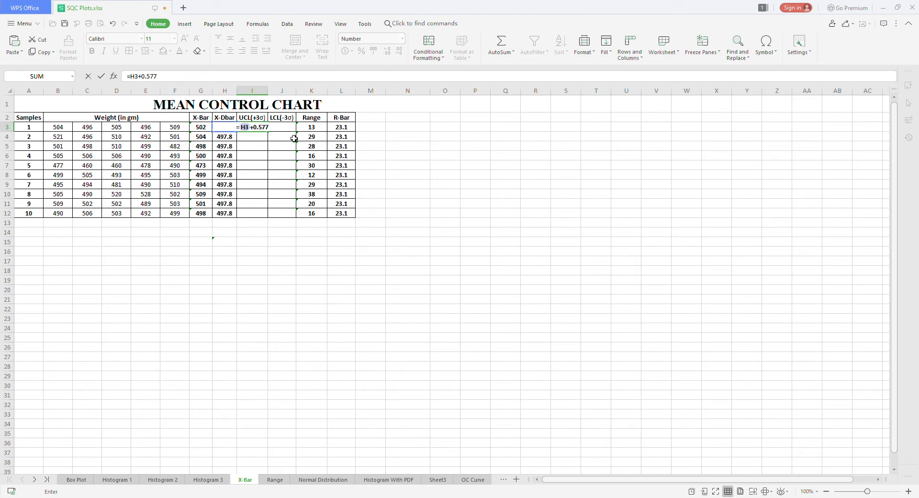
{"action": "type", "text": "*"}
{"action": "left_click", "coordinate": [346, 130]}
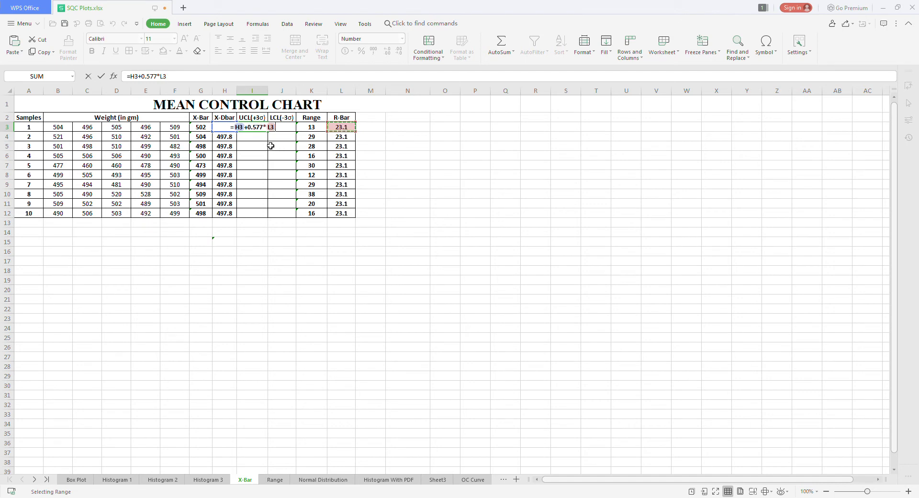
{"action": "key", "text": "Return"}
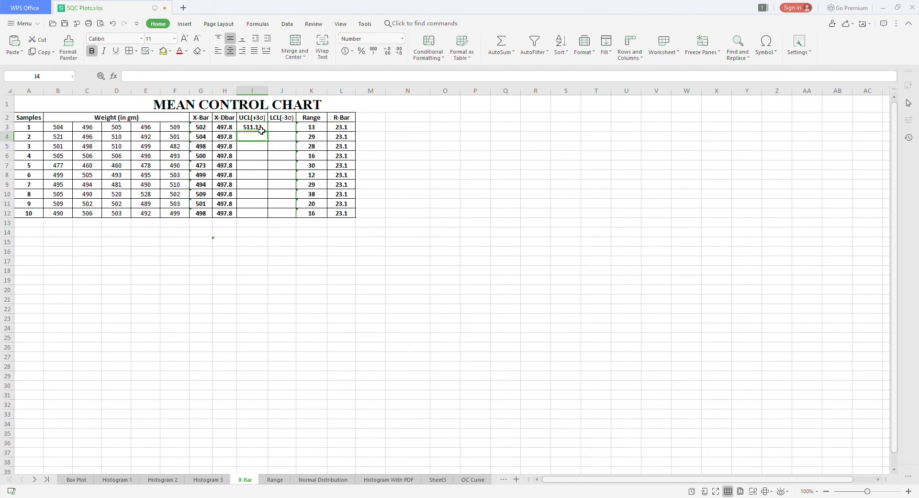
{"action": "left_click", "coordinate": [261, 131]}
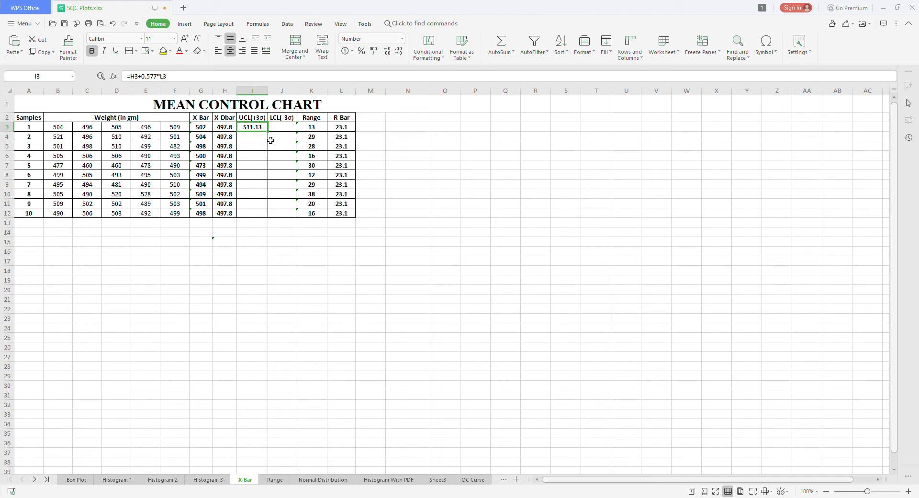
{"action": "left_click_drag", "start_coordinate": [268, 131], "coordinate": [266, 220]}
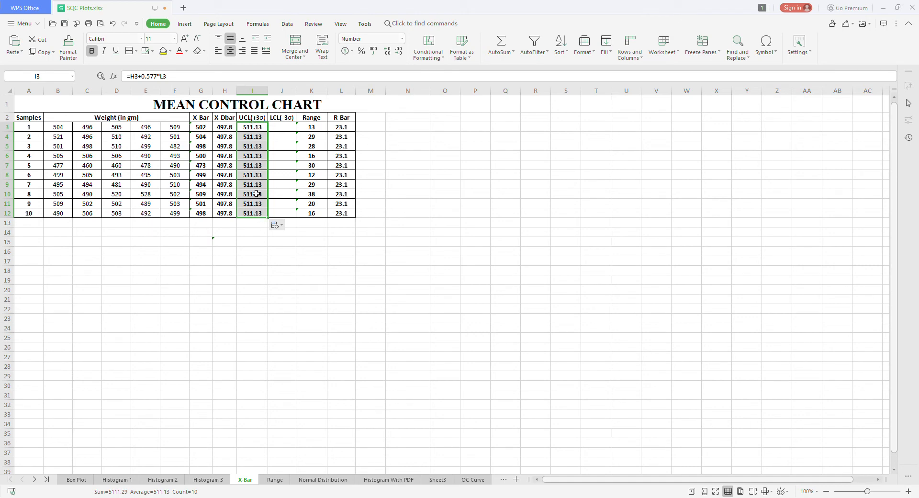
Step: Compute the lower control limit in J3 with =H3-0.577*L3 and fill it down to J12
{"action": "left_click", "coordinate": [283, 129]}
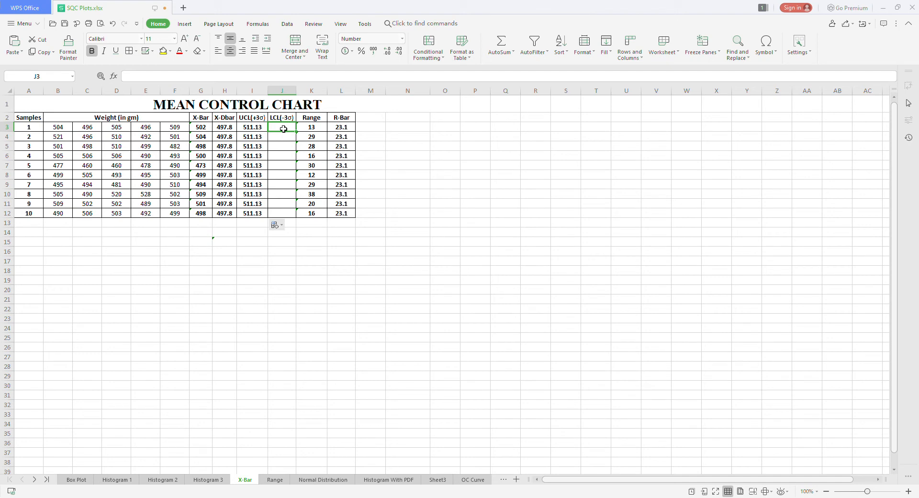
{"action": "type", "text": "="}
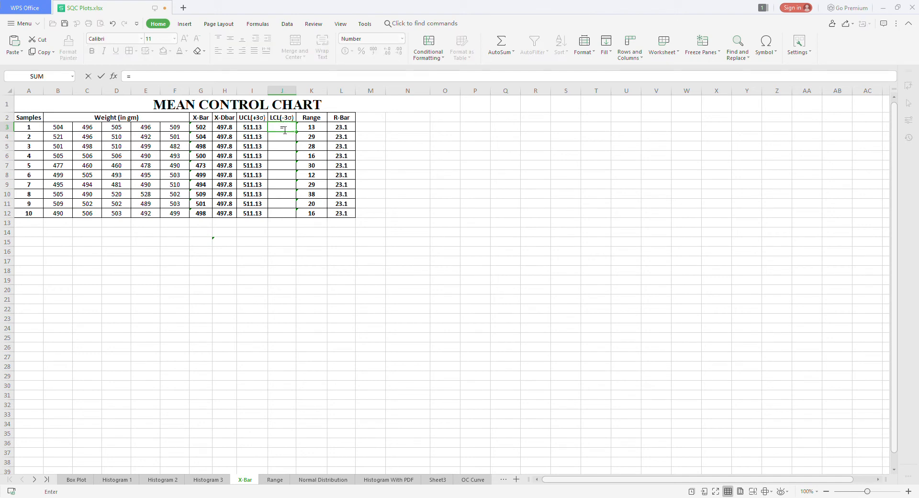
{"action": "left_click", "coordinate": [226, 128]}
{"action": "type", "text": "-"}
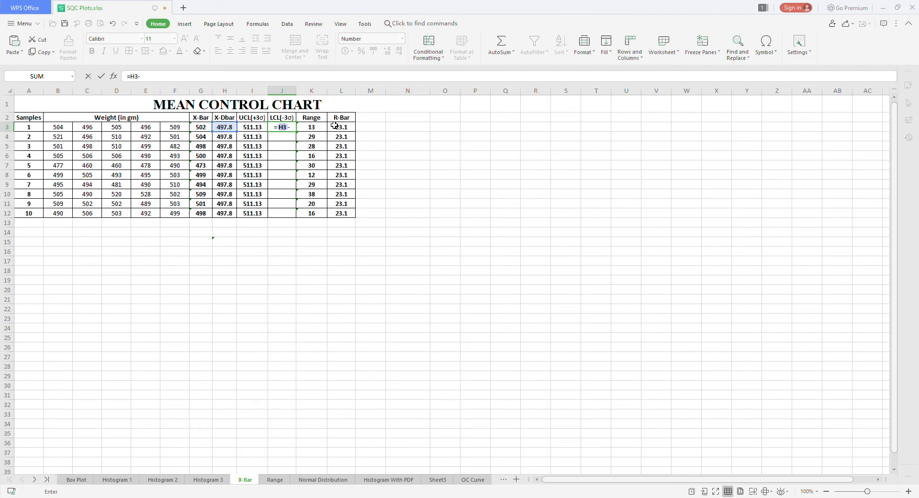
{"action": "type", "text": "0.577*"}
{"action": "left_click", "coordinate": [342, 127]}
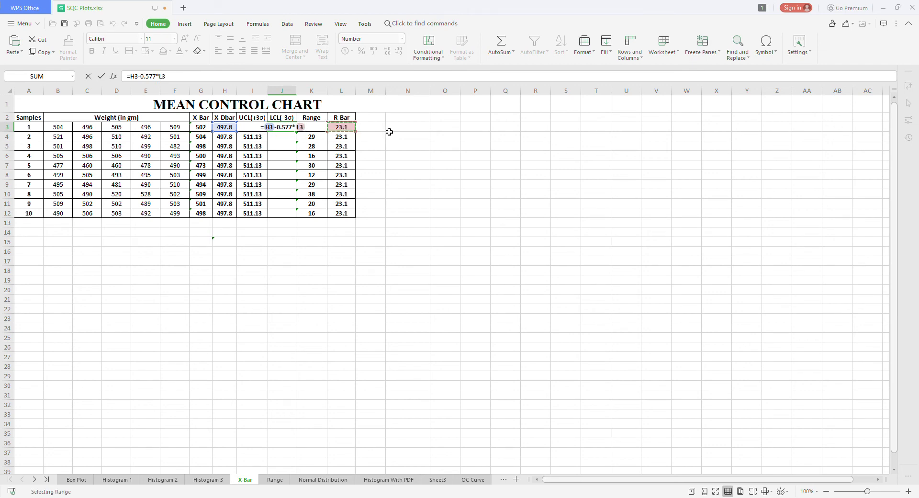
{"action": "key", "text": "Return"}
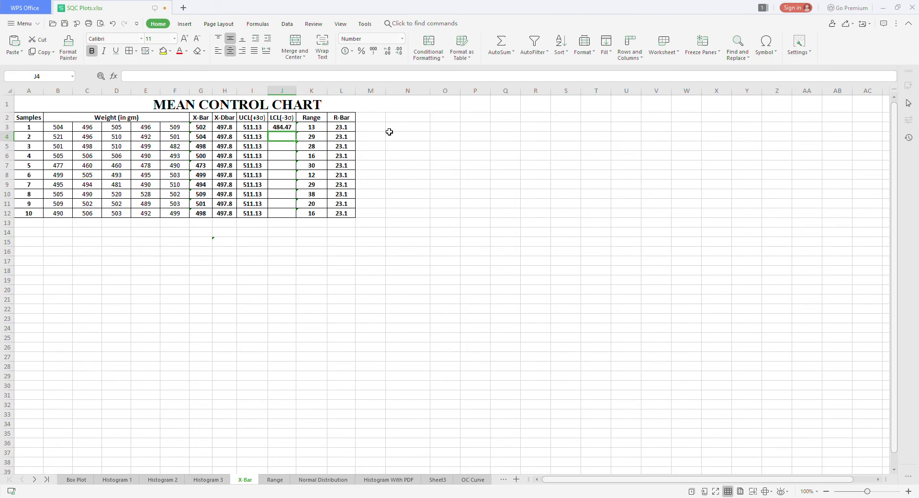
{"action": "left_click", "coordinate": [284, 130]}
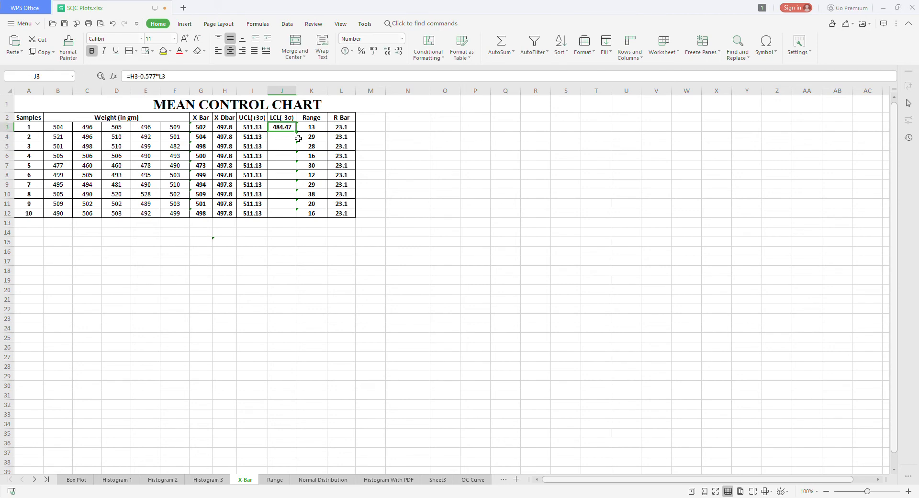
{"action": "left_click_drag", "start_coordinate": [297, 132], "coordinate": [293, 205]}
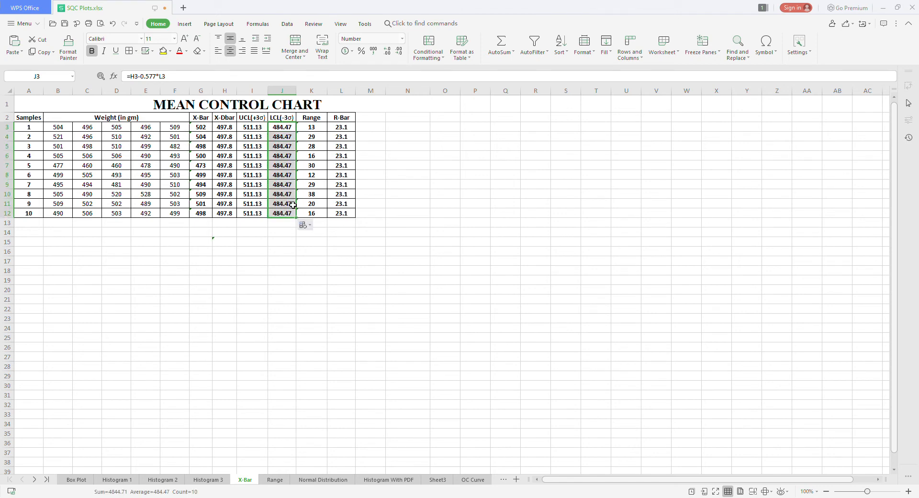
{"action": "left_click", "coordinate": [286, 260]}
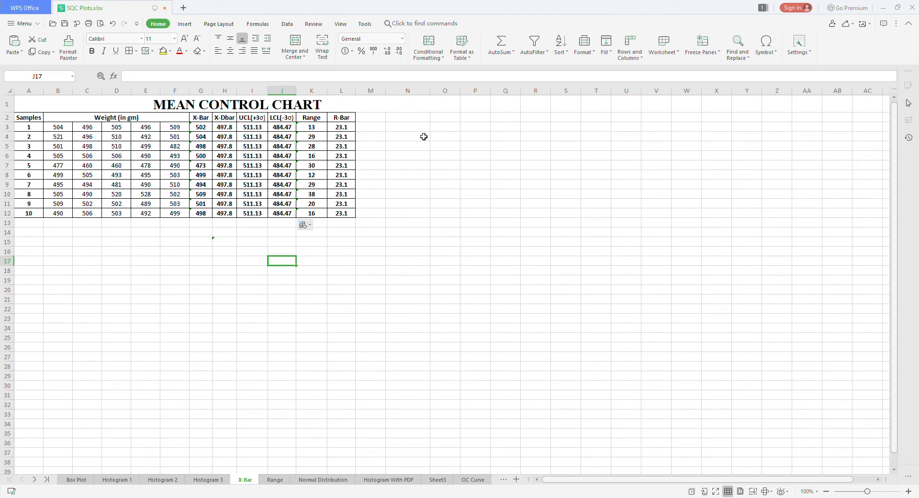
{"action": "left_click_drag", "start_coordinate": [208, 128], "coordinate": [230, 218]}
{"action": "left_click", "coordinate": [252, 128]}
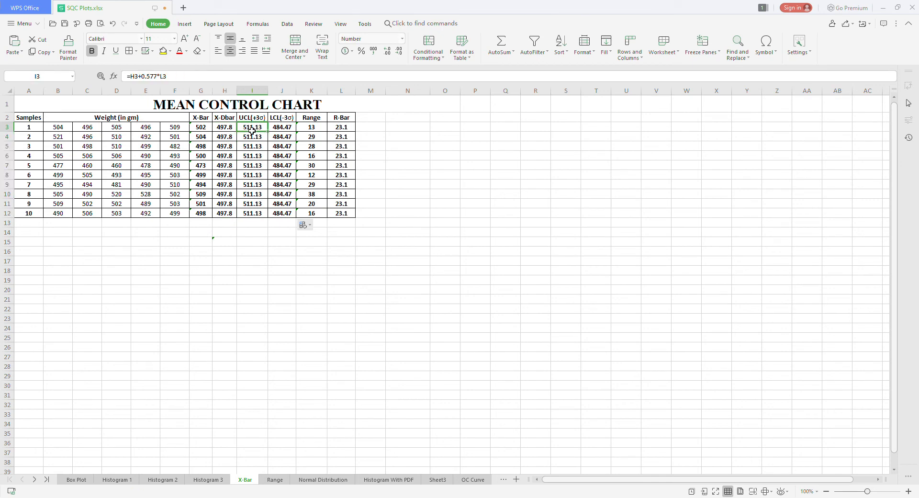
{"action": "left_click_drag", "start_coordinate": [252, 128], "coordinate": [253, 214]}
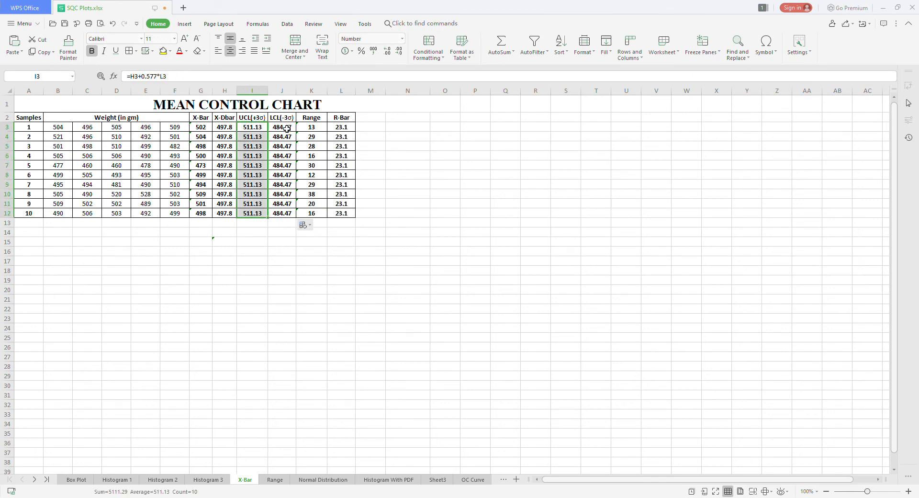
{"action": "left_click_drag", "start_coordinate": [286, 128], "coordinate": [283, 216]}
{"action": "left_click", "coordinate": [368, 248]}
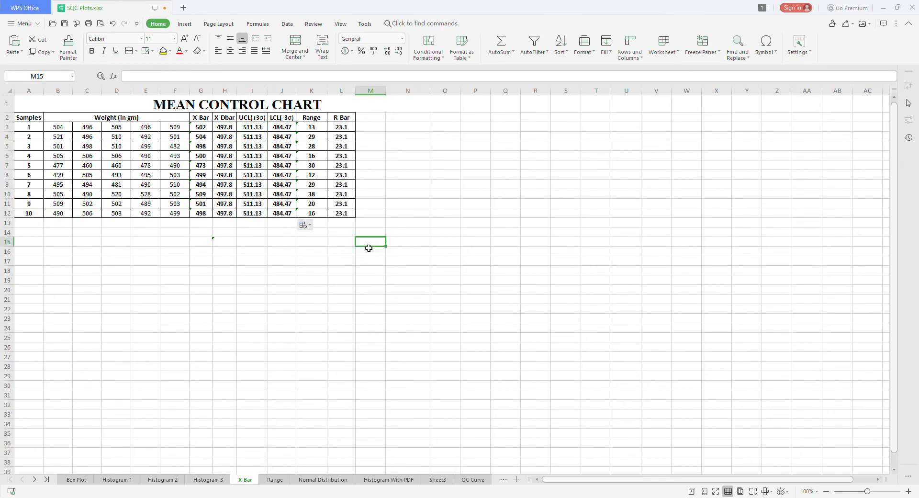
{"action": "left_click", "coordinate": [383, 223]}
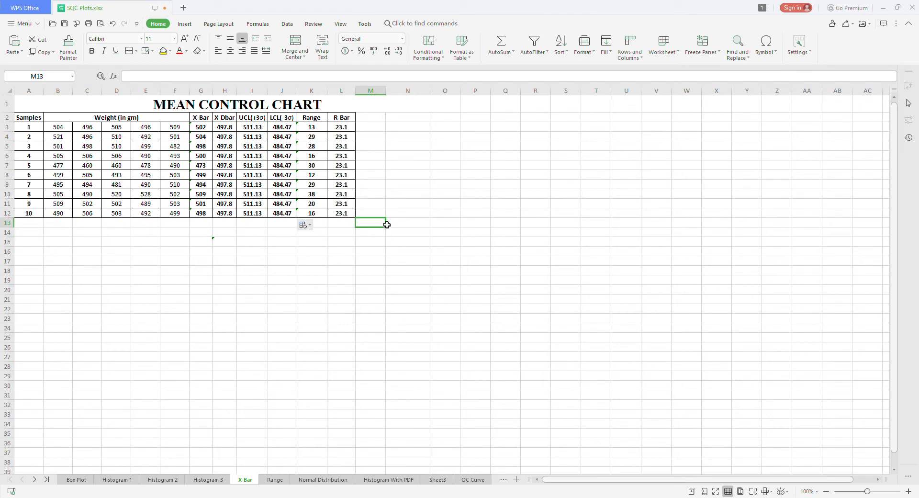
Step: Insert a line chart with markers from G3:J12 and place it beside the table at about 7.09 by 4.34 inches
{"action": "left_click", "coordinate": [262, 254]}
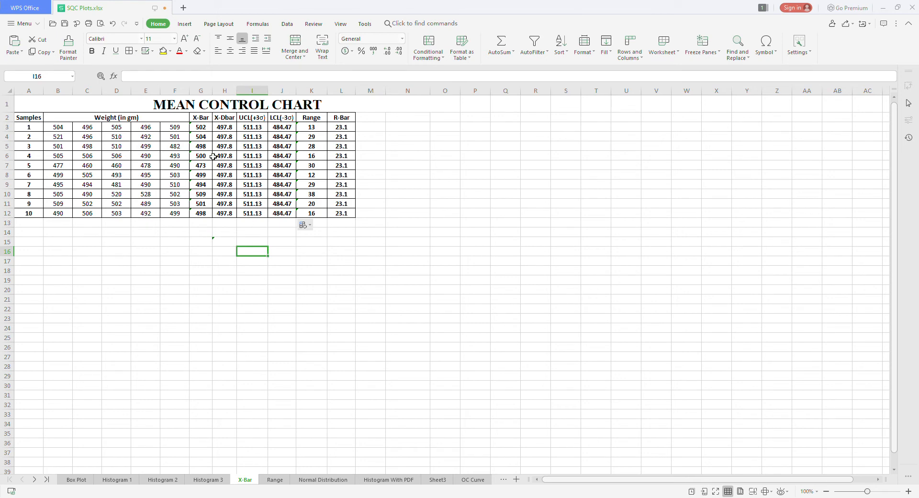
{"action": "left_click_drag", "start_coordinate": [201, 130], "coordinate": [290, 214]}
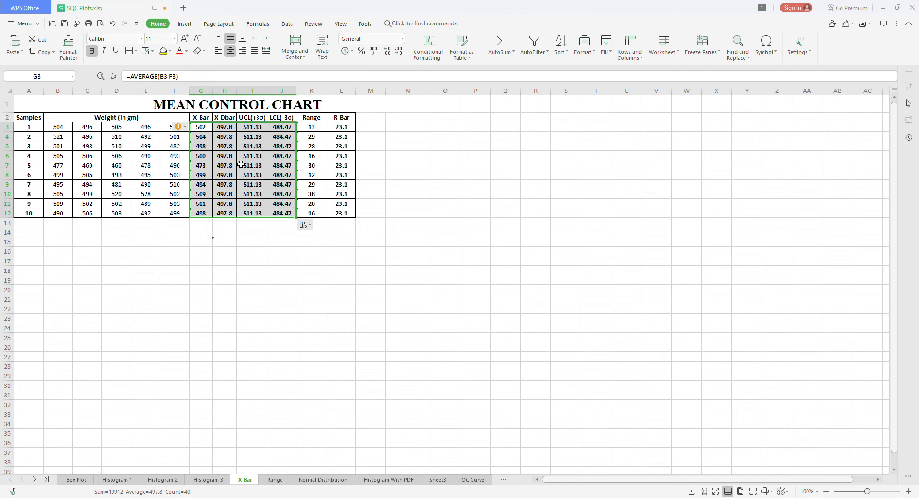
{"action": "left_click", "coordinate": [186, 24]}
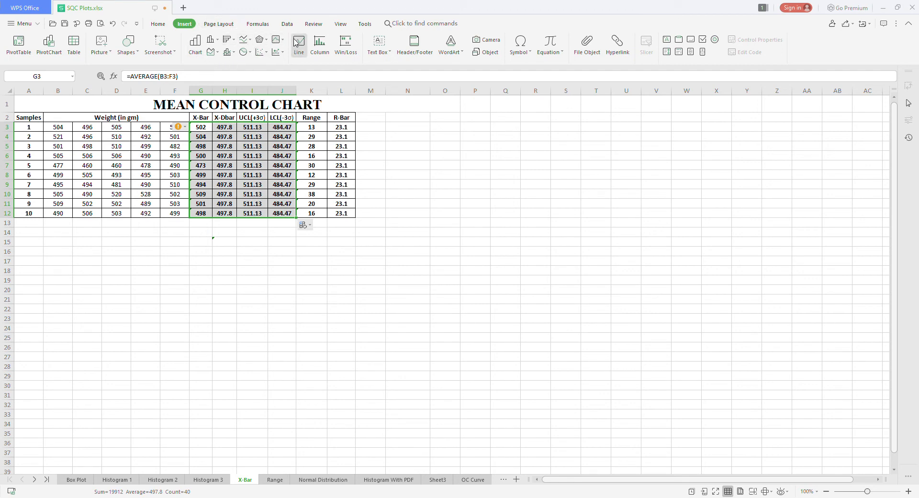
{"action": "left_click", "coordinate": [251, 44]}
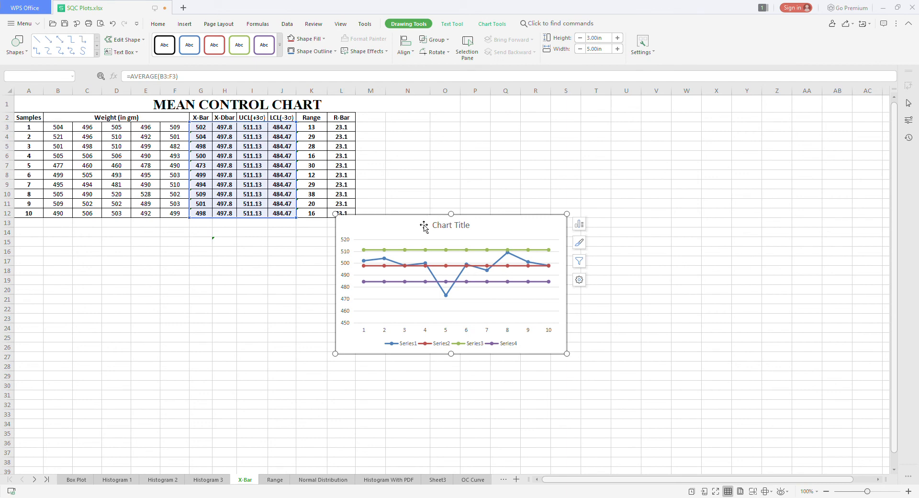
{"action": "left_click_drag", "start_coordinate": [424, 226], "coordinate": [484, 152]}
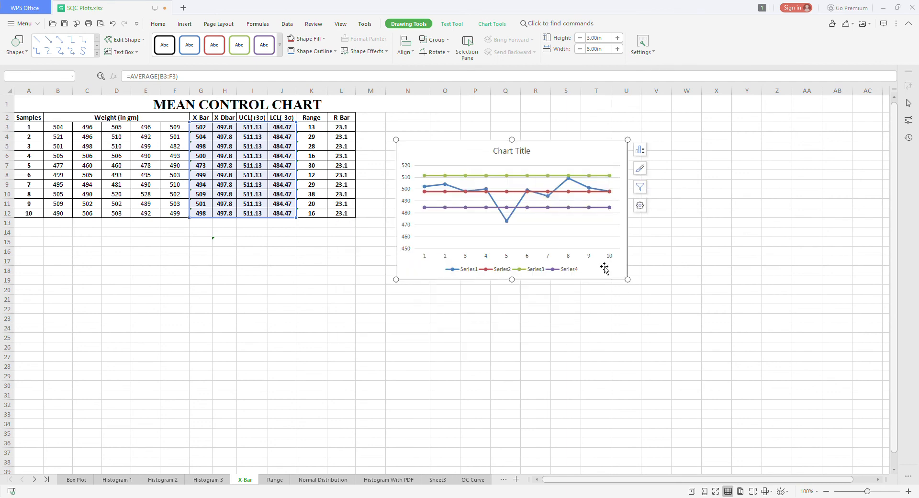
{"action": "left_click_drag", "start_coordinate": [636, 288], "coordinate": [732, 350]}
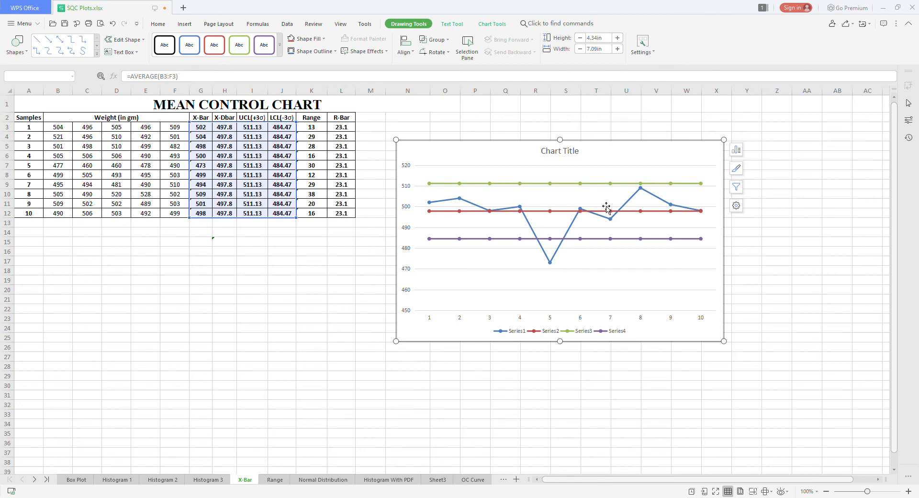
Step: Delete the chart's legend and add titles to both axes
{"action": "left_click", "coordinate": [537, 334]}
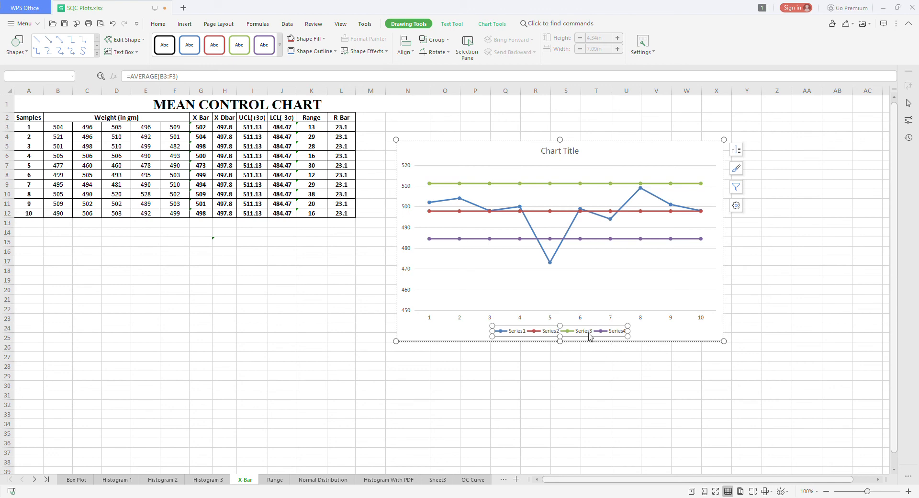
{"action": "key", "text": "Delete"}
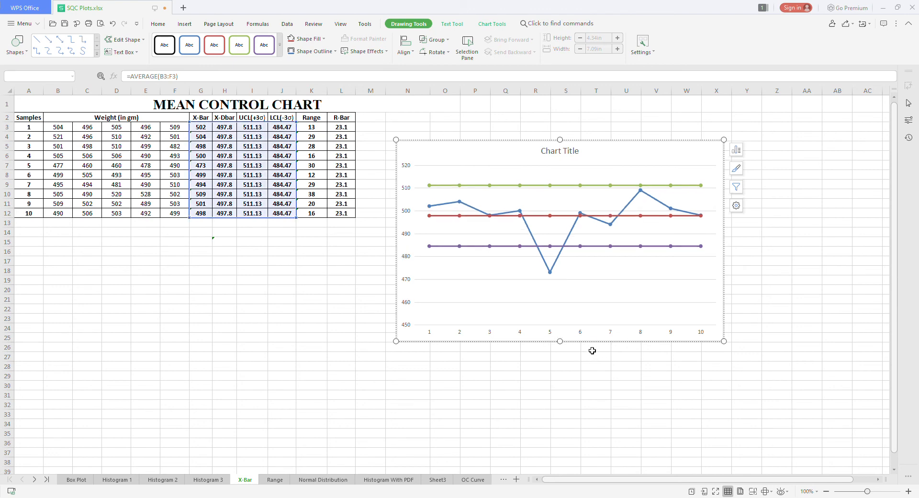
{"action": "left_click", "coordinate": [736, 152]}
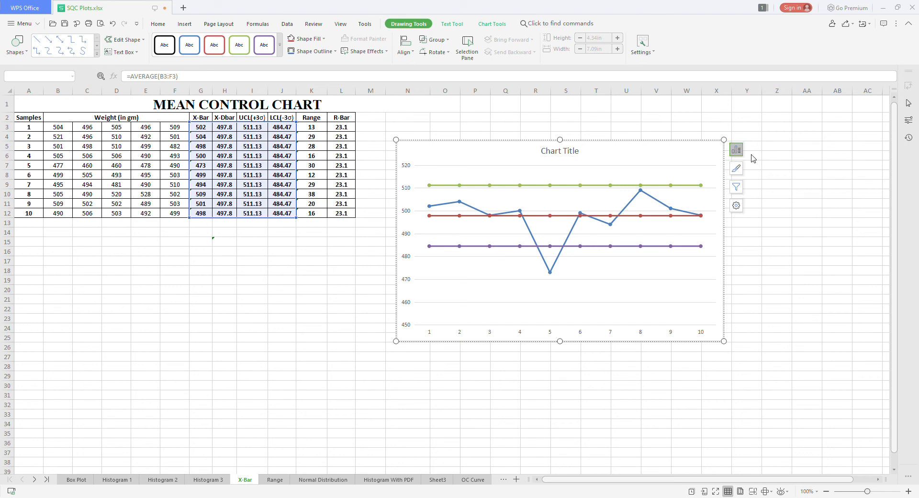
{"action": "left_click", "coordinate": [772, 181]}
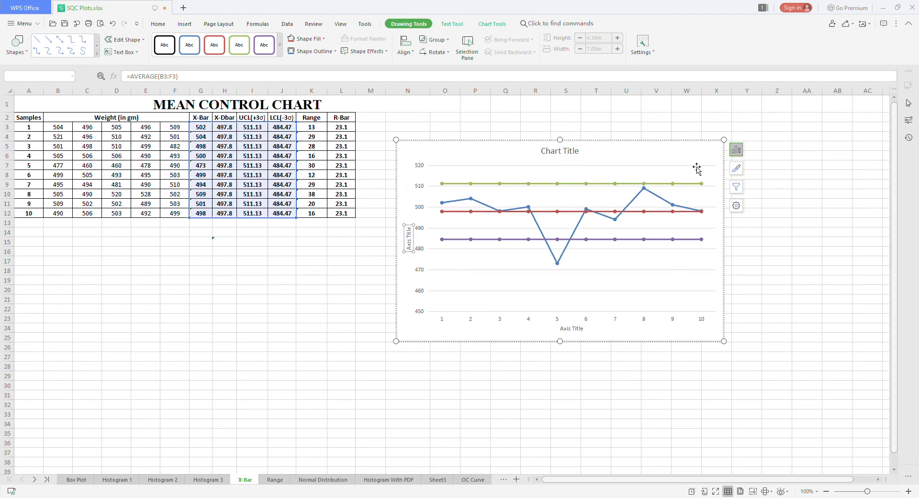
Step: Try data labels on all four chart series and undo them
{"action": "left_click", "coordinate": [762, 194]}
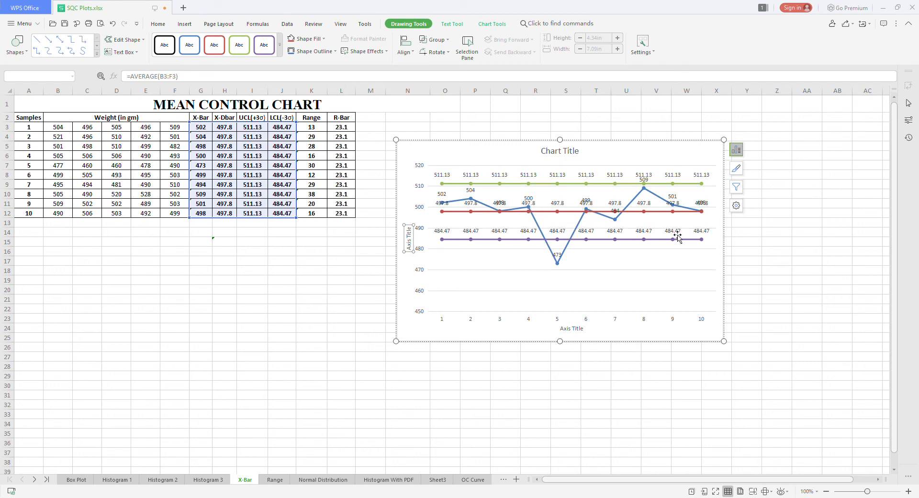
{"action": "key", "text": "ctrl+z"}
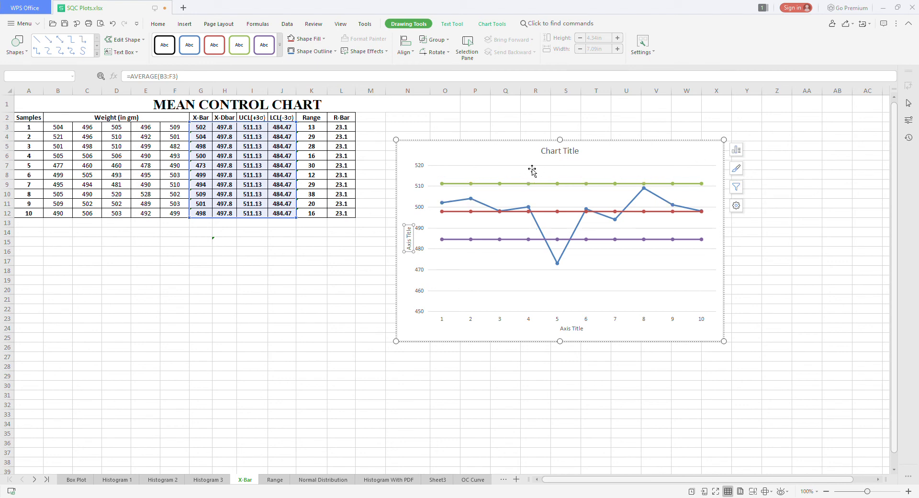
Step: Rename the chart's horizontal axis title as "No of samples"
{"action": "left_click", "coordinate": [571, 330]}
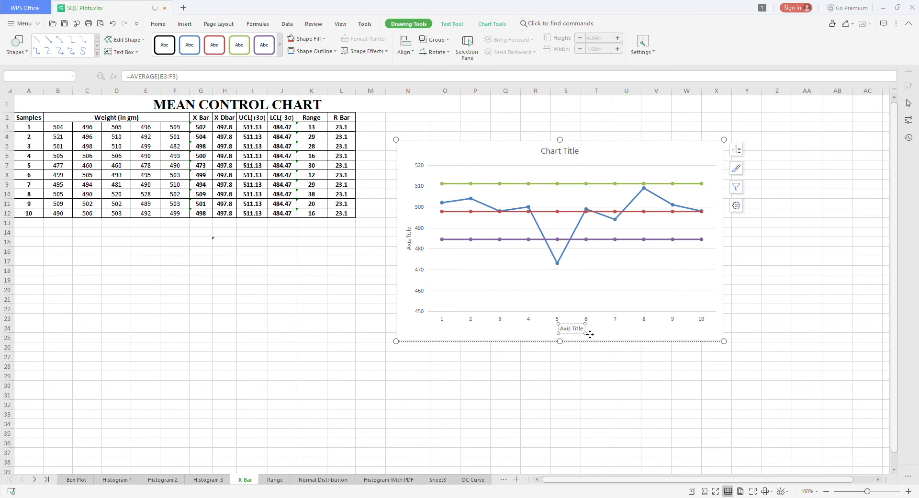
{"action": "key", "text": "ctrl+a"}
{"action": "type", "text": "of samlp"}
{"action": "key", "text": "BackSpace"}
{"action": "key", "text": "BackSpace"}
{"action": "type", "text": "ples"}
Step: Rename the chart's vertical axis title as "weight in gms"
{"action": "left_click", "coordinate": [410, 241]}
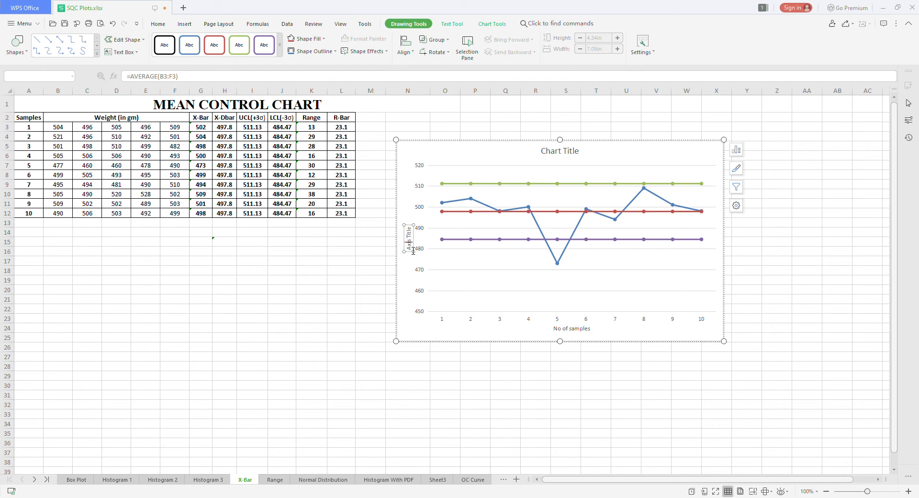
{"action": "triple_click", "coordinate": [415, 245]}
{"action": "type", "text": "weight in gms"}
{"action": "left_click", "coordinate": [480, 337]}
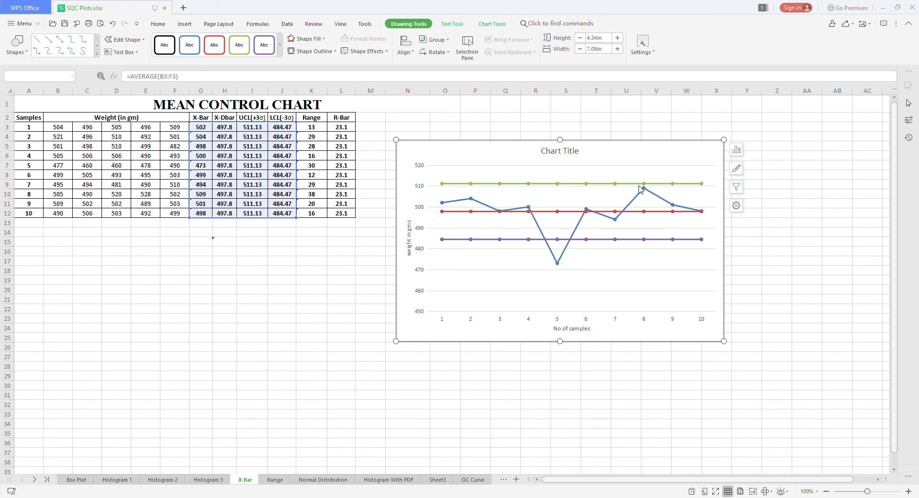
Step: Add data labels to the X-Bar series only, the blue line in the chart
{"action": "left_click", "coordinate": [459, 204]}
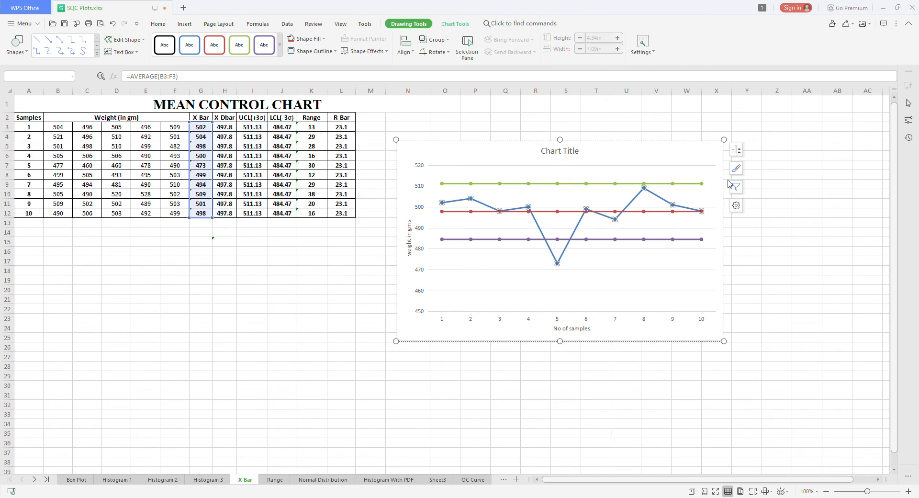
{"action": "left_click", "coordinate": [762, 194]}
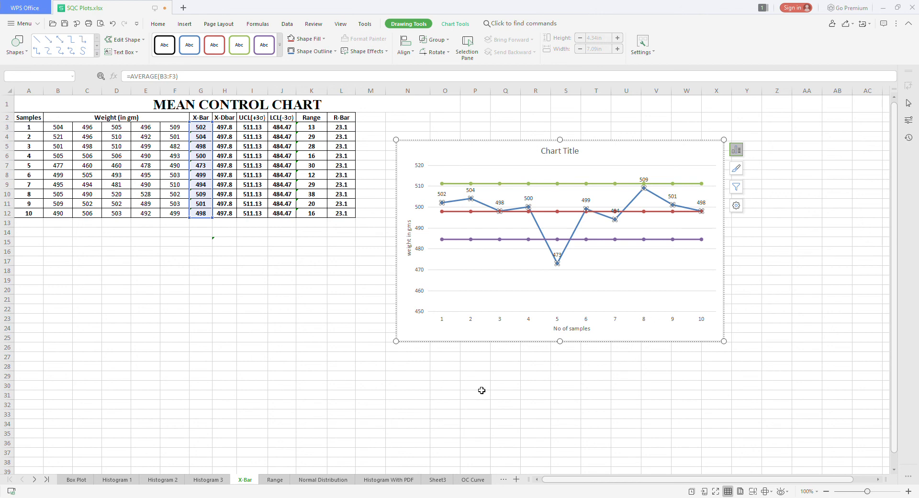
{"action": "left_click", "coordinate": [459, 379]}
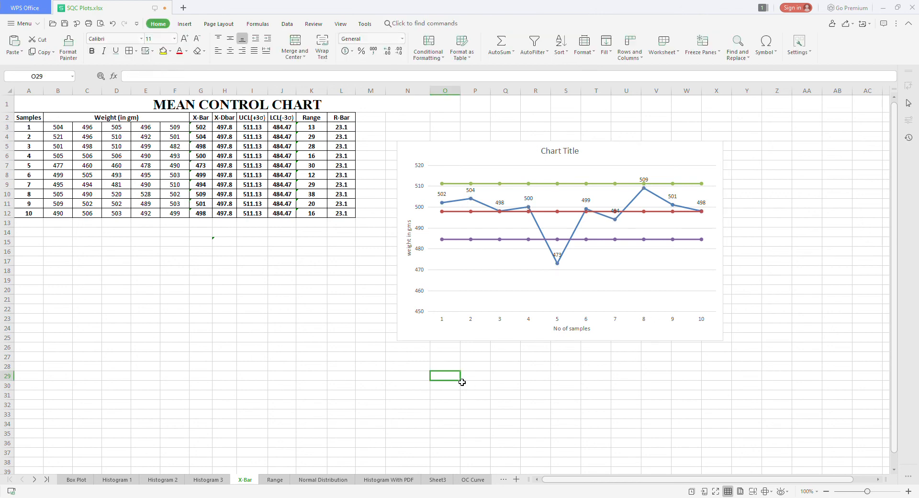
Step: Compare the X-Bar values in G3, G4, G7 and G12 with their plotted points on the chart
{"action": "left_click", "coordinate": [442, 324]}
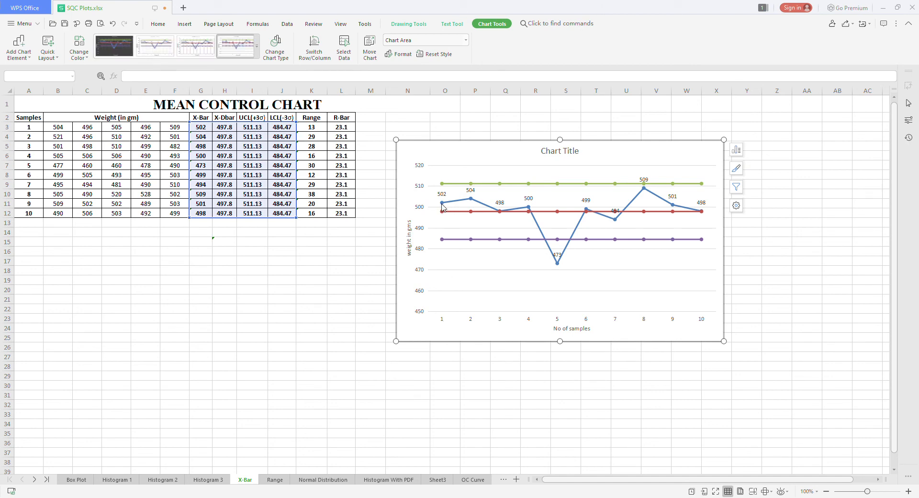
{"action": "left_click", "coordinate": [199, 127]}
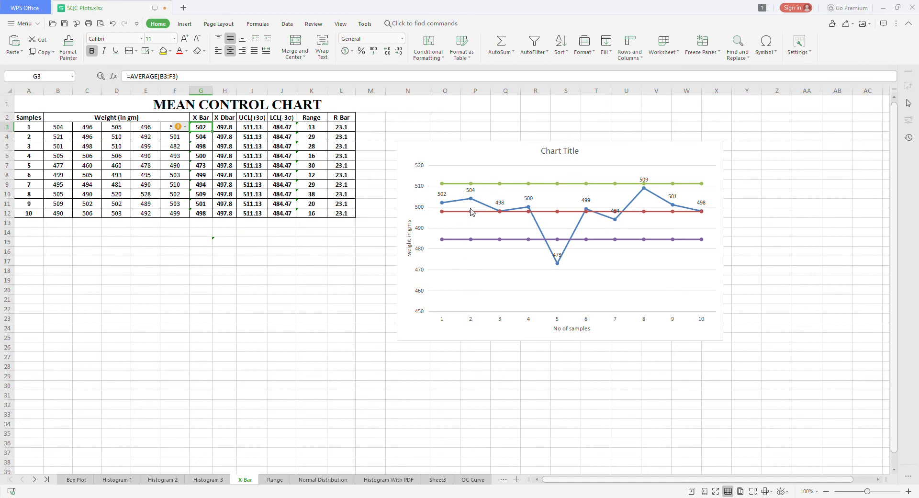
{"action": "left_click", "coordinate": [203, 137]}
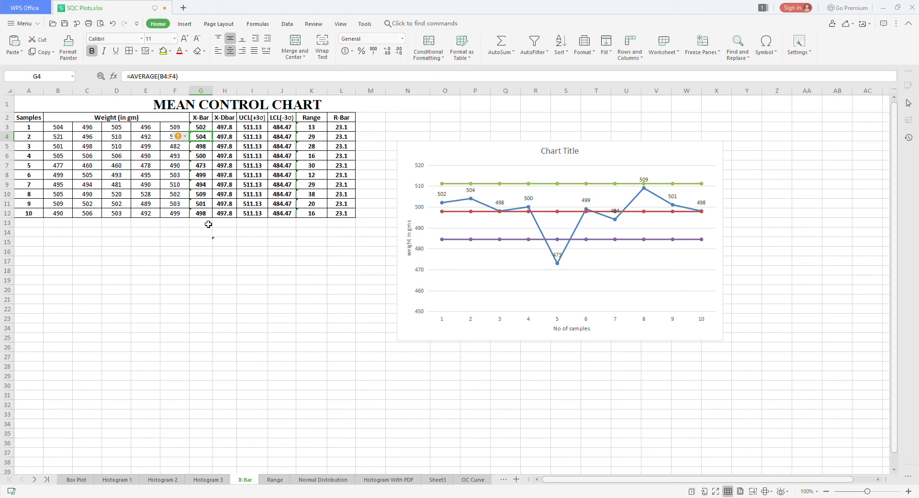
{"action": "left_click", "coordinate": [203, 169]}
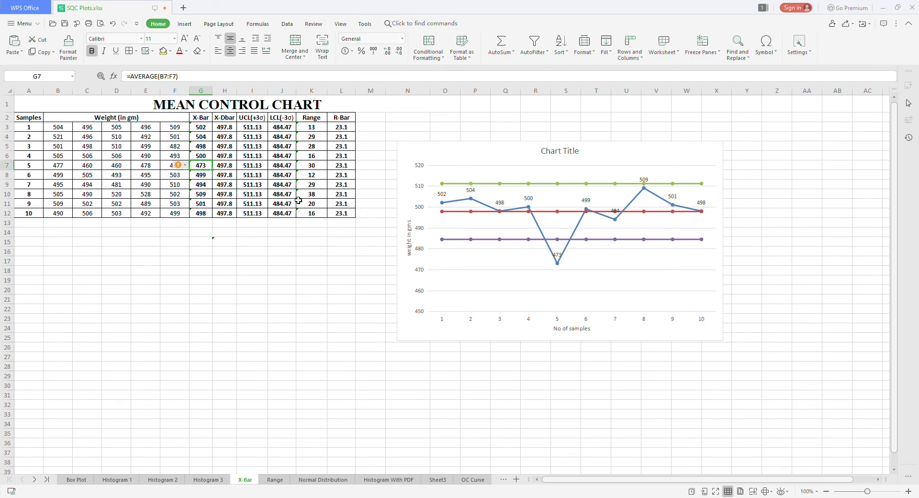
{"action": "left_click", "coordinate": [206, 218]}
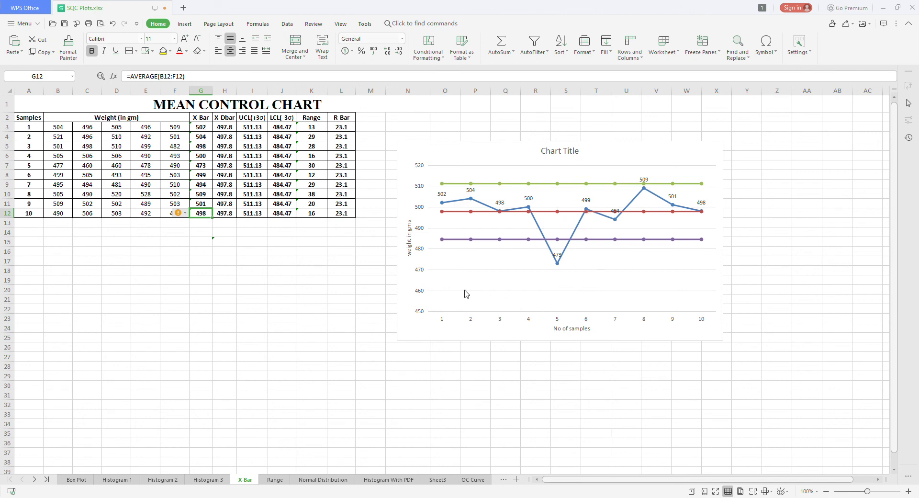
Step: Set the minimum bound of the chart's vertical axis to 465
{"action": "left_click", "coordinate": [424, 261]}
{"action": "left_click", "coordinate": [422, 235]}
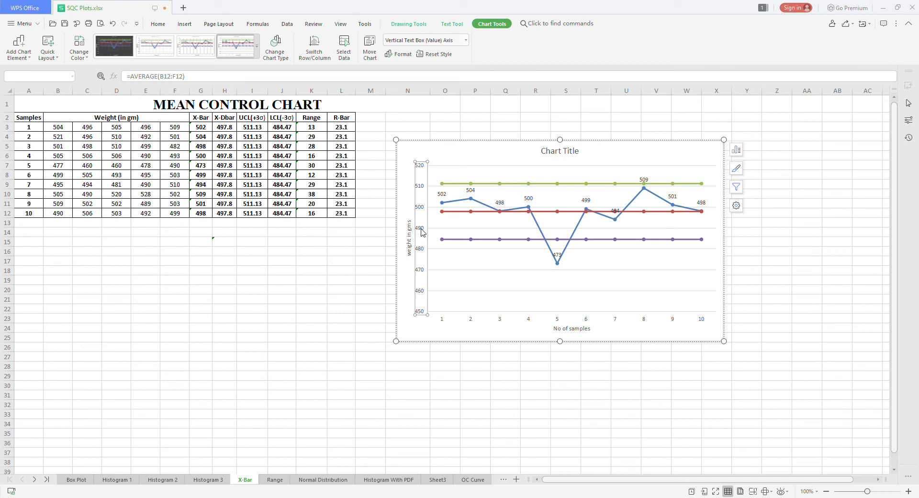
{"action": "double_click", "coordinate": [423, 233]}
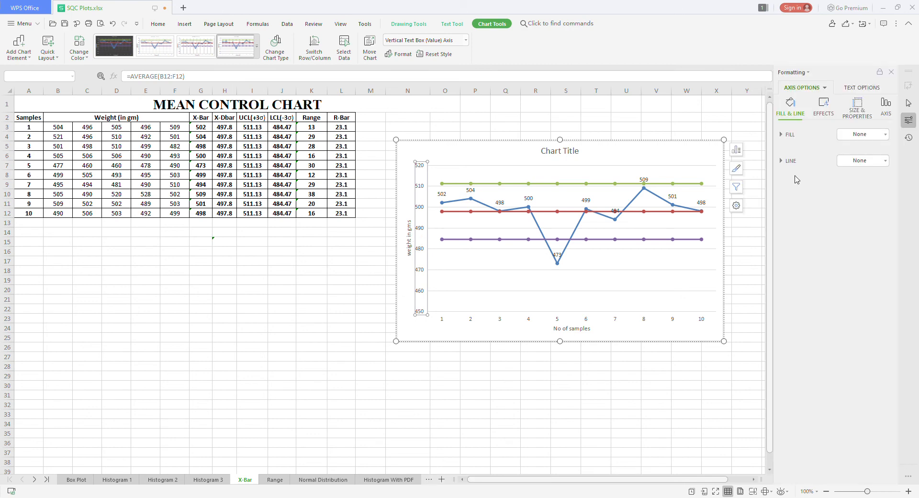
{"action": "left_click", "coordinate": [886, 110]}
{"action": "left_click", "coordinate": [861, 111]}
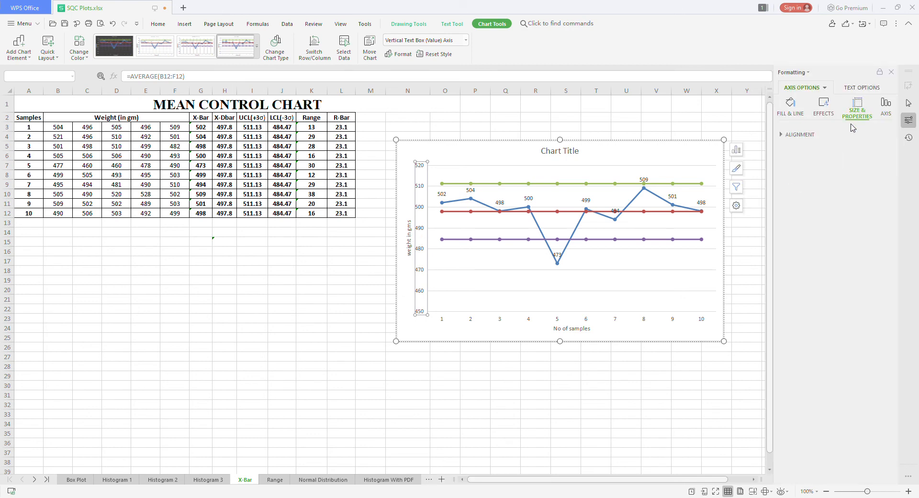
{"action": "left_click", "coordinate": [824, 109]}
{"action": "left_click", "coordinate": [797, 110]}
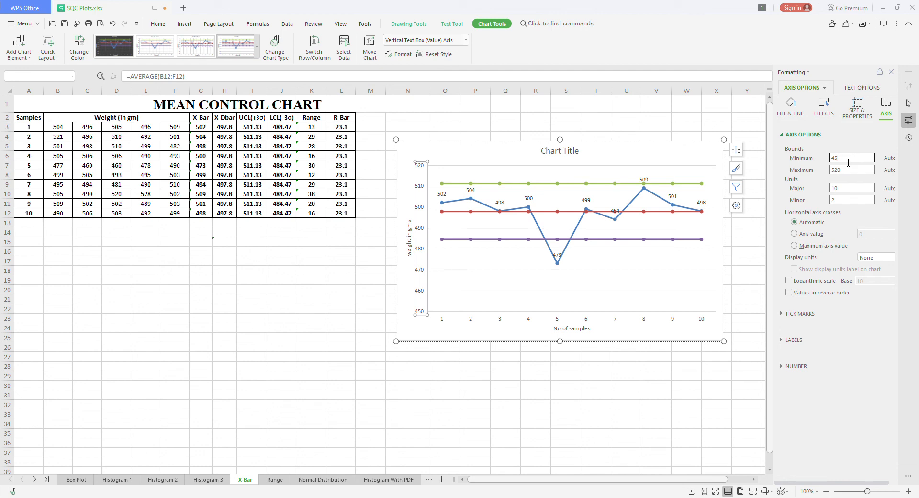
{"action": "key", "text": "Return"}
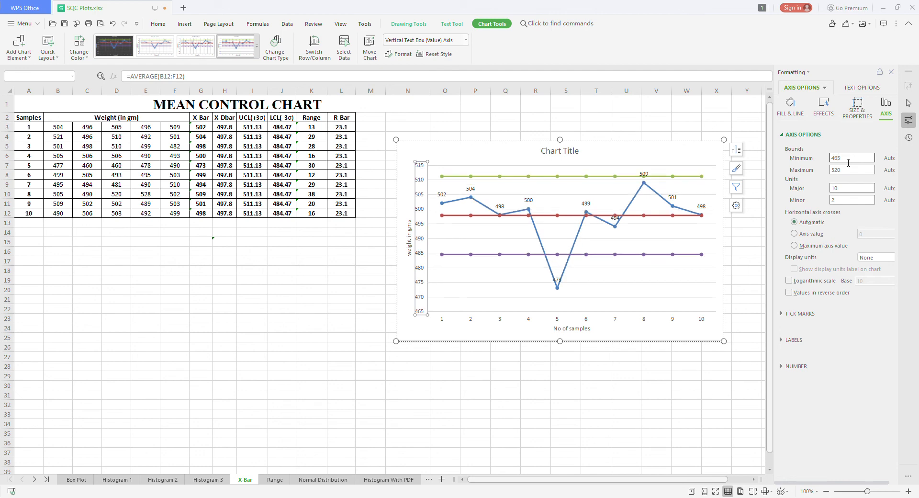
{"action": "left_click", "coordinate": [849, 162]}
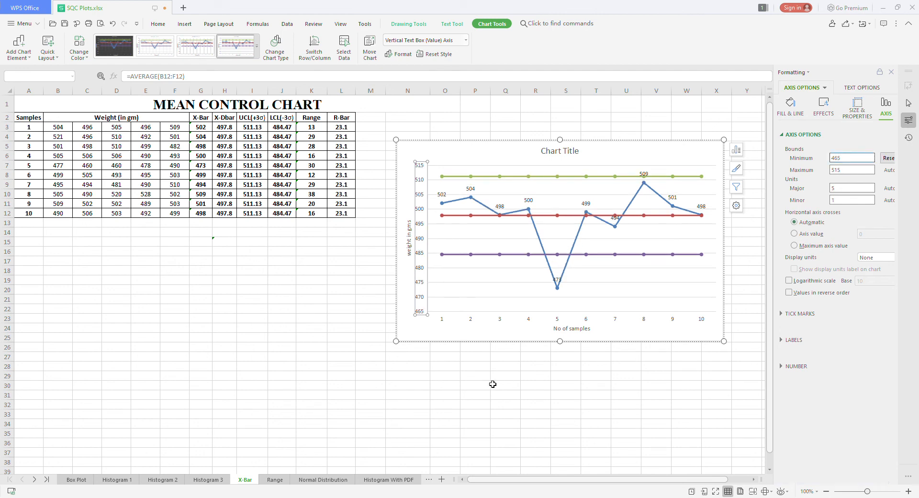
{"action": "left_click", "coordinate": [493, 384]}
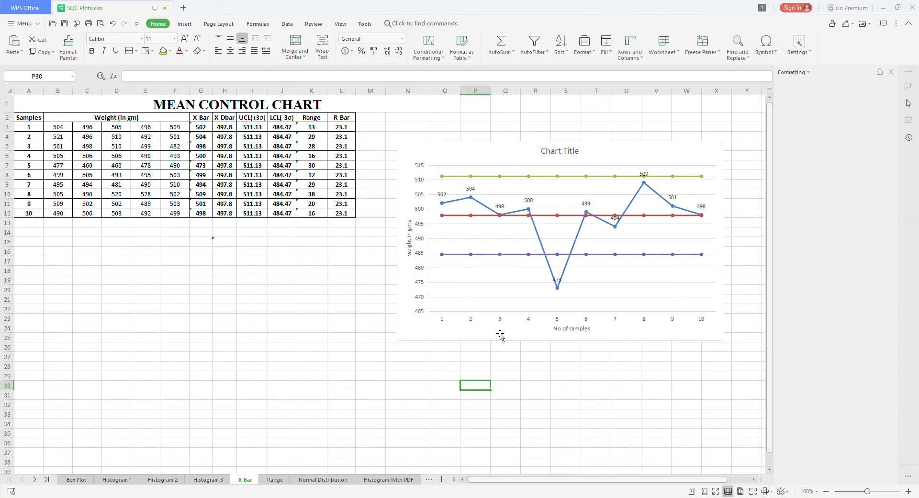
Step: Change the chart title to "Mean Chart" and close the formatting settings
{"action": "left_click", "coordinate": [485, 305]}
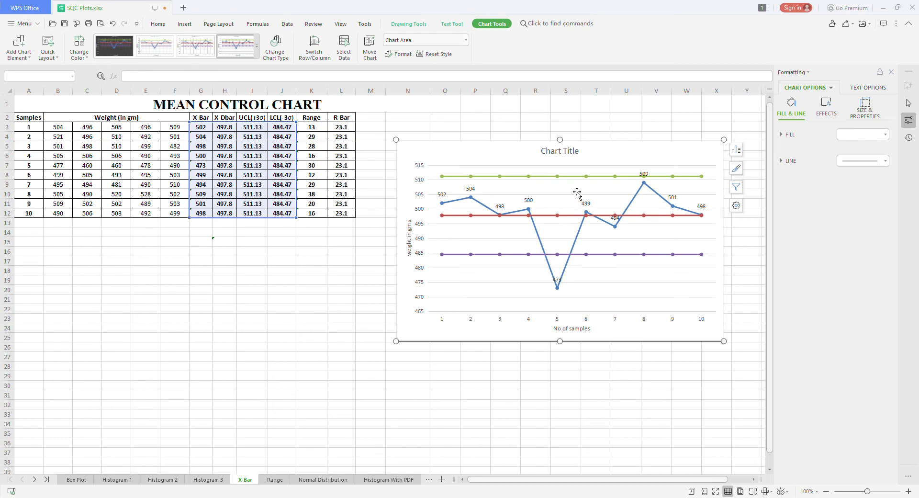
{"action": "left_click", "coordinate": [569, 152]}
{"action": "double_click", "coordinate": [552, 152]}
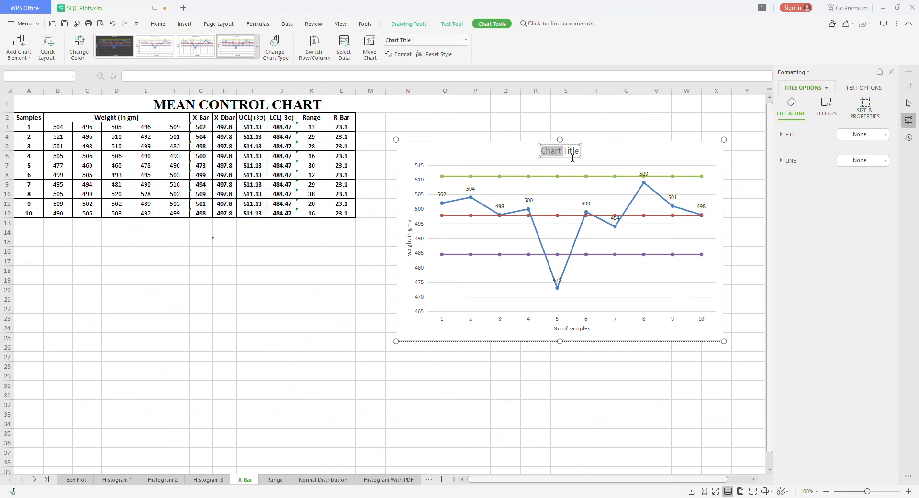
{"action": "triple_click", "coordinate": [569, 154]}
{"action": "type", "text": "Me"}
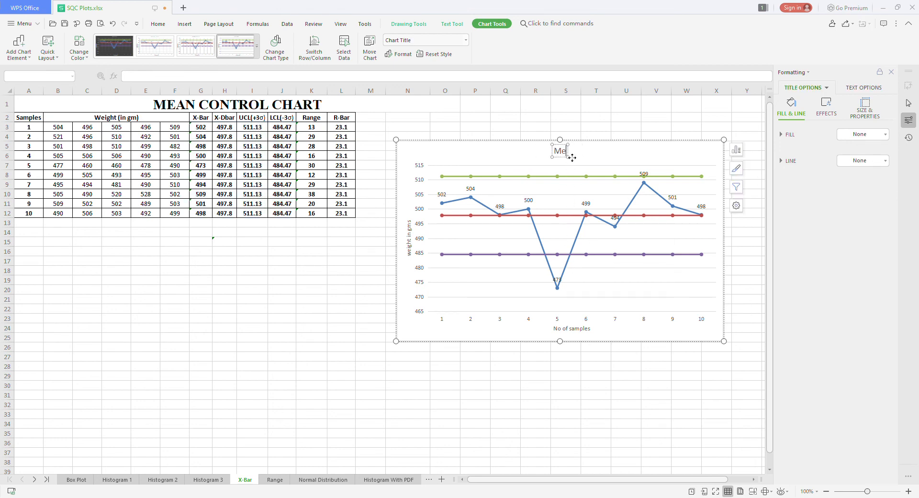
{"action": "type", "text": "an Chart"}
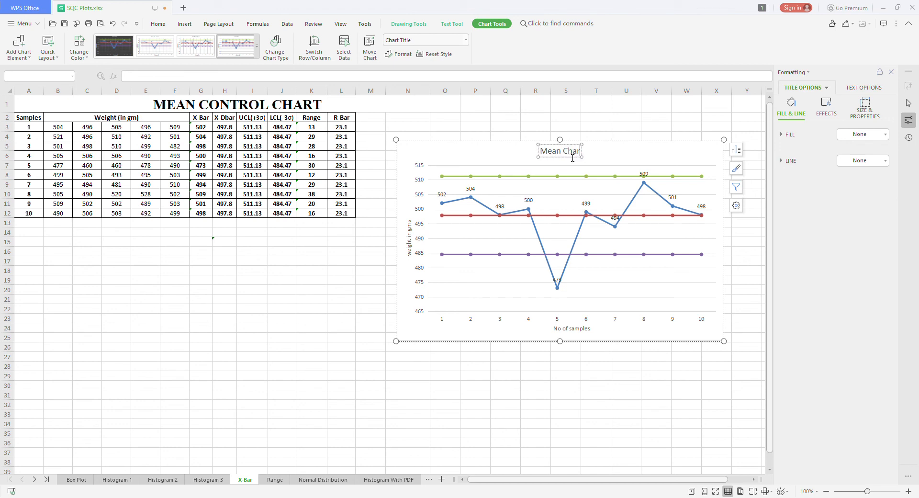
{"action": "left_click", "coordinate": [631, 158]}
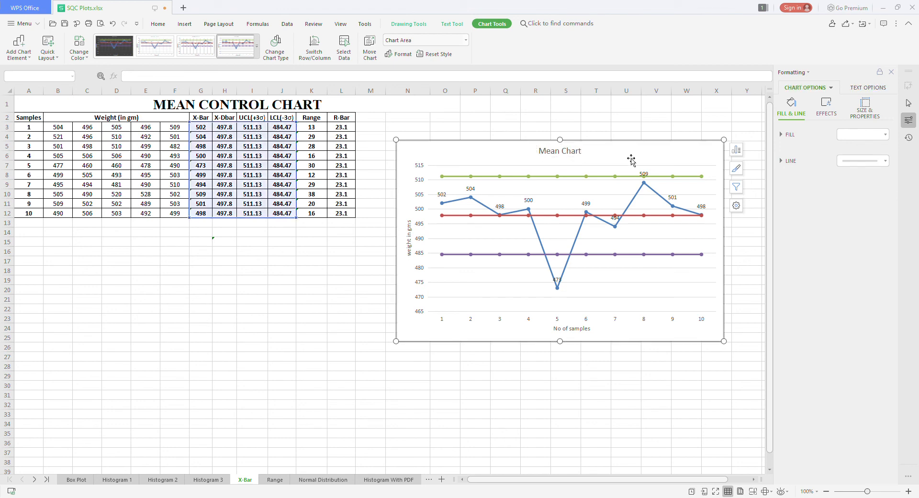
{"action": "left_click", "coordinate": [891, 72]}
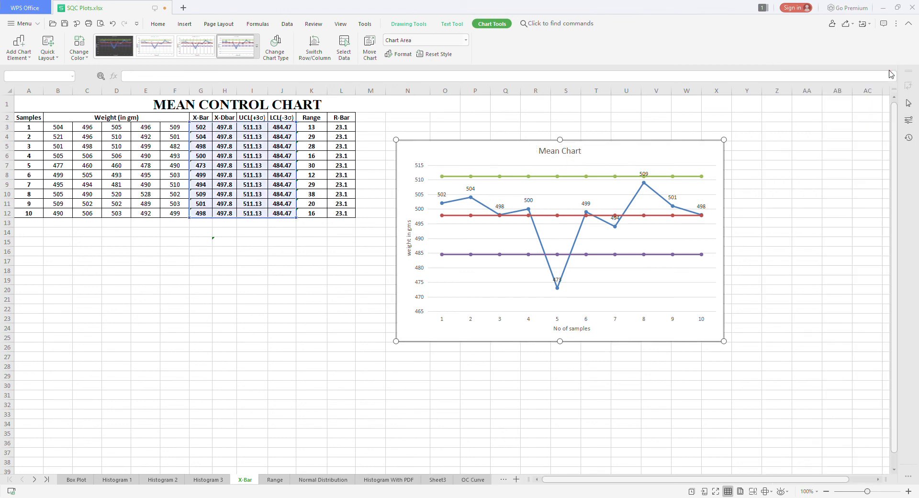